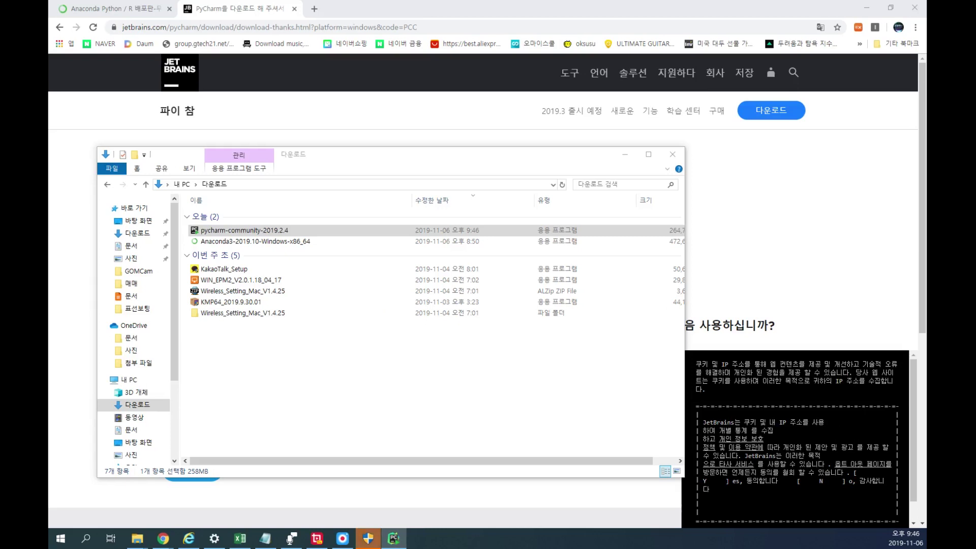
Install PyCharm Community Edition in the default folder with a 64-bit desktop shortcut, launchers dir added to PATH, and .py association.
{"action": "left_click", "coordinate": [598, 391]}
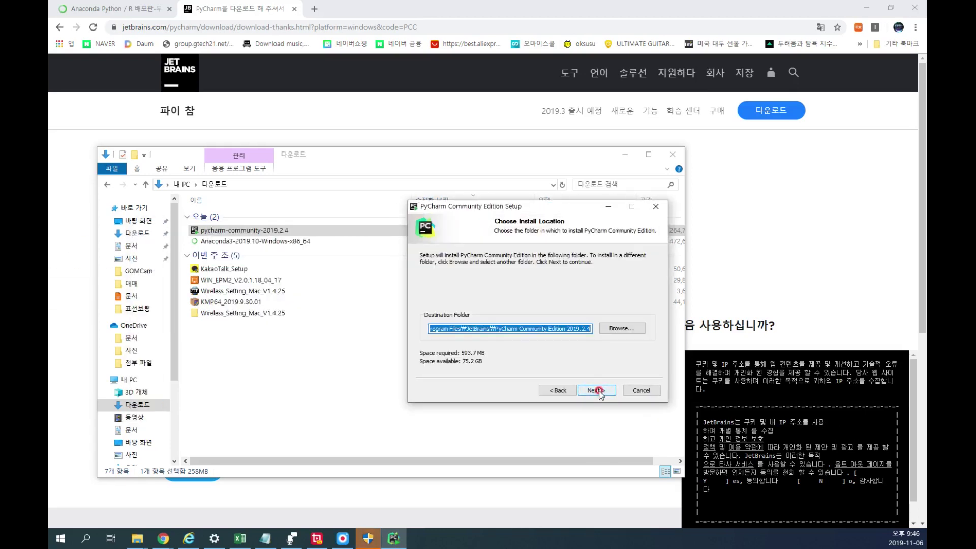
{"action": "left_click", "coordinate": [598, 391]}
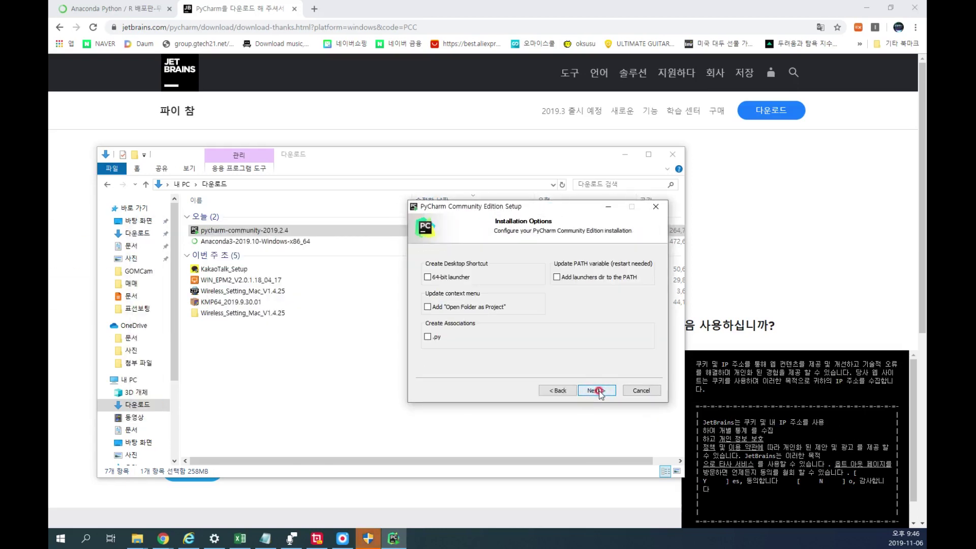
{"action": "left_click", "coordinate": [427, 278]}
{"action": "left_click", "coordinate": [557, 278]}
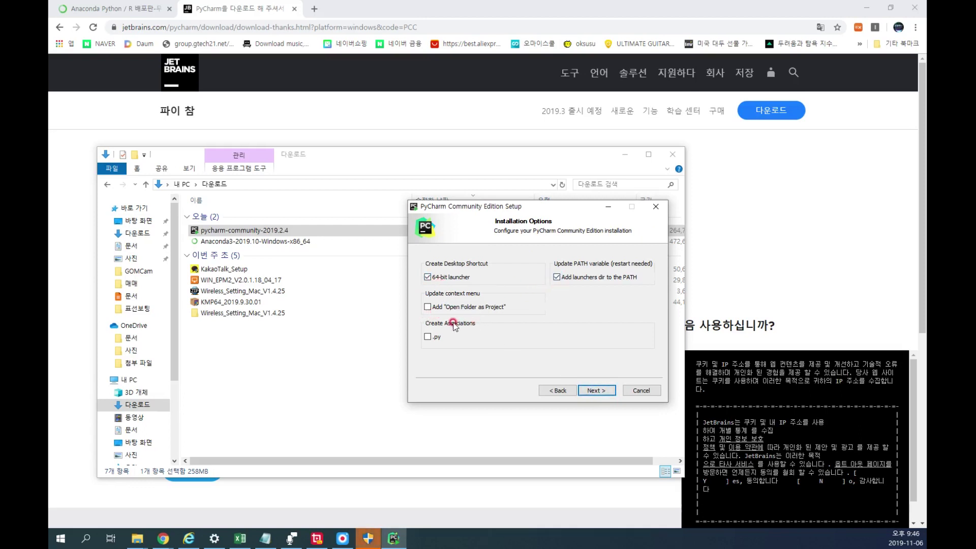
{"action": "left_click", "coordinate": [427, 337]}
{"action": "left_click", "coordinate": [596, 391]}
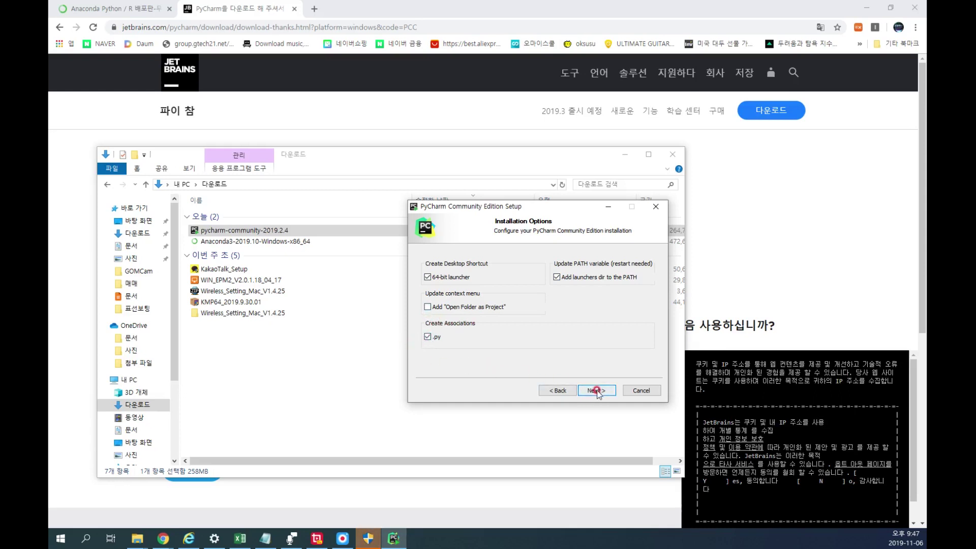
{"action": "left_click", "coordinate": [598, 390]}
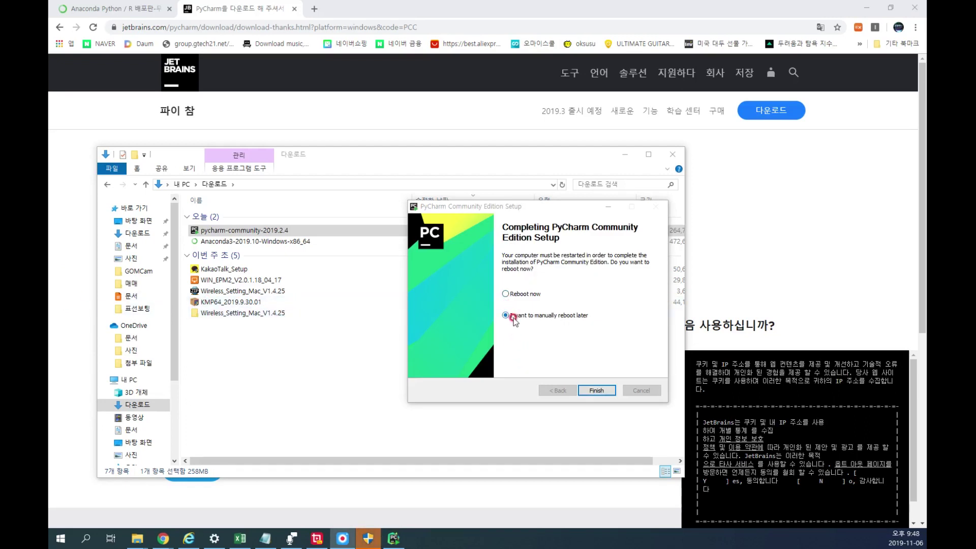
Finish the PyCharm setup with the option to manually reboot later.
{"action": "left_click", "coordinate": [571, 316]}
{"action": "left_click", "coordinate": [586, 392]}
{"action": "left_click", "coordinate": [591, 390]}
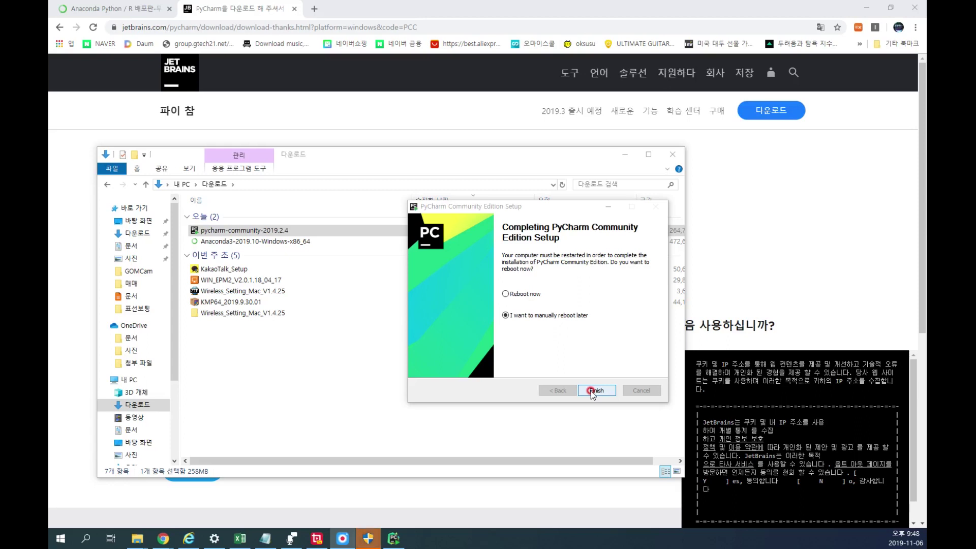
{"action": "left_click", "coordinate": [591, 391]}
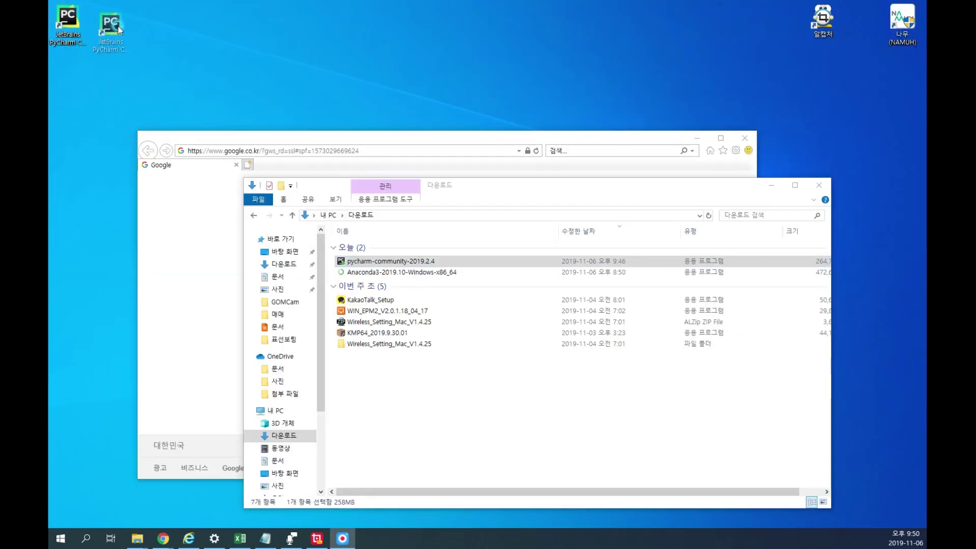
Launch PyCharm from its desktop shortcut and choose not to import settings.
{"action": "left_click_drag", "start_coordinate": [118, 26], "coordinate": [89, 19]}
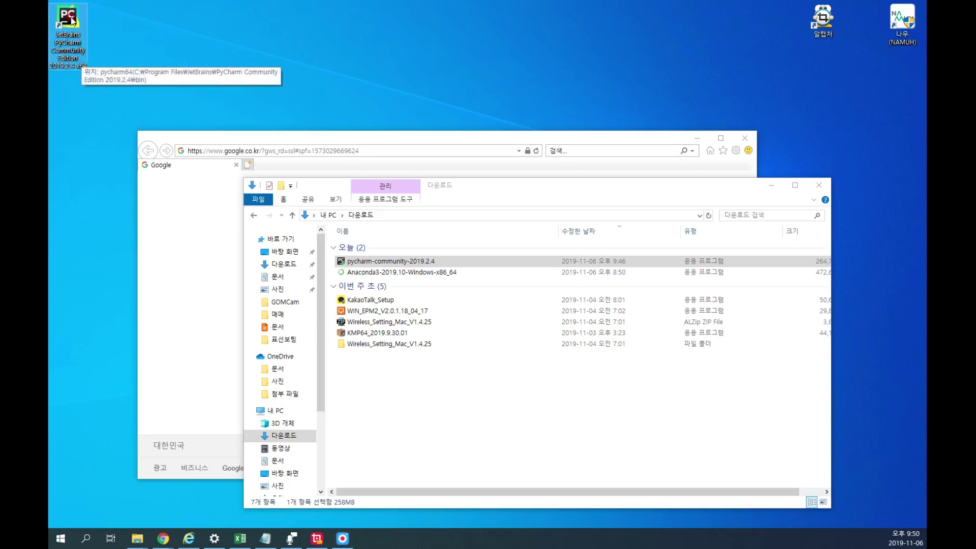
{"action": "double_click", "coordinate": [73, 20]}
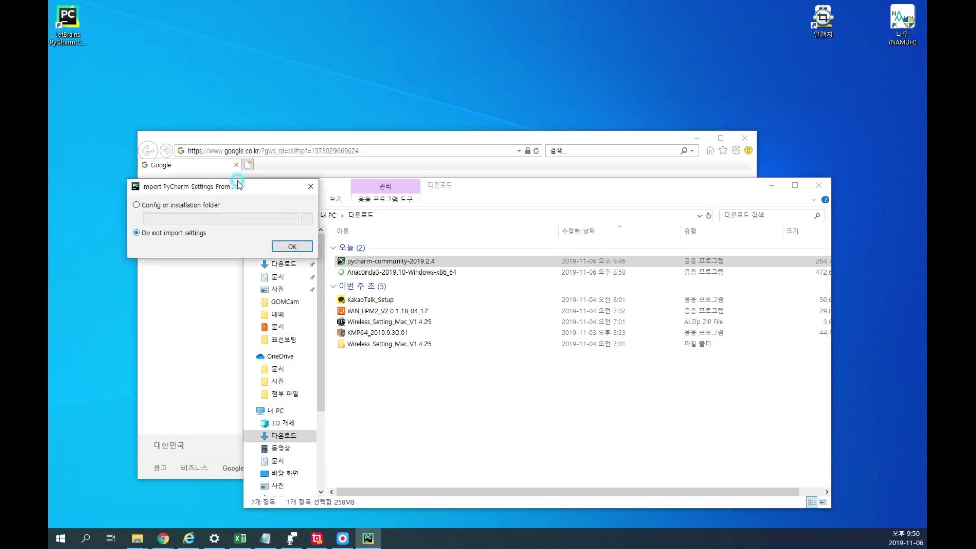
{"action": "left_click_drag", "start_coordinate": [223, 190], "coordinate": [354, 58]}
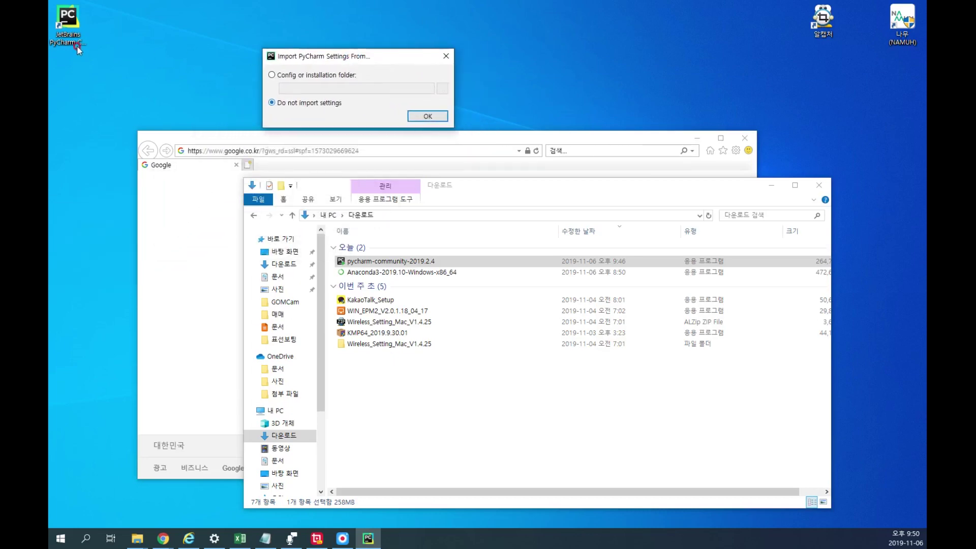
{"action": "left_click", "coordinate": [271, 75]}
{"action": "left_click", "coordinate": [313, 158]}
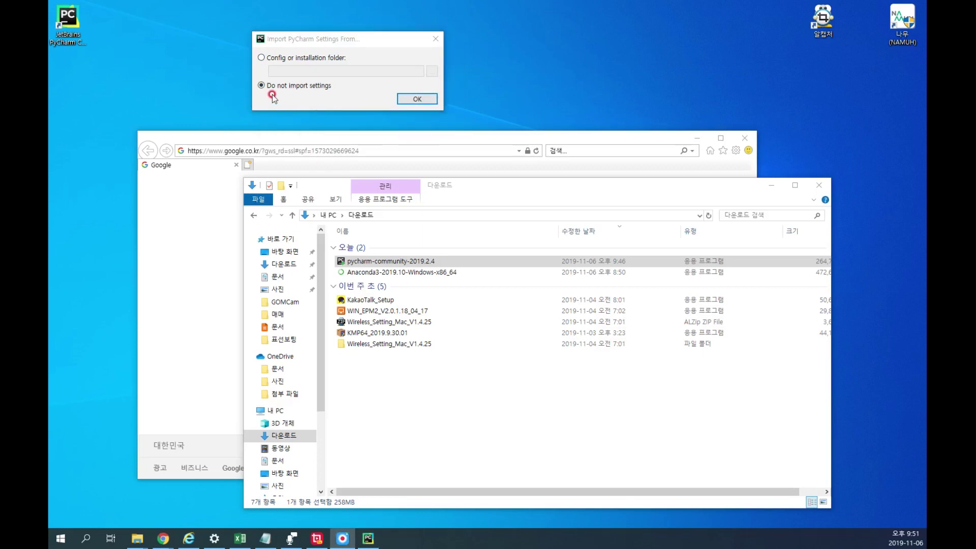
{"action": "left_click", "coordinate": [420, 98]}
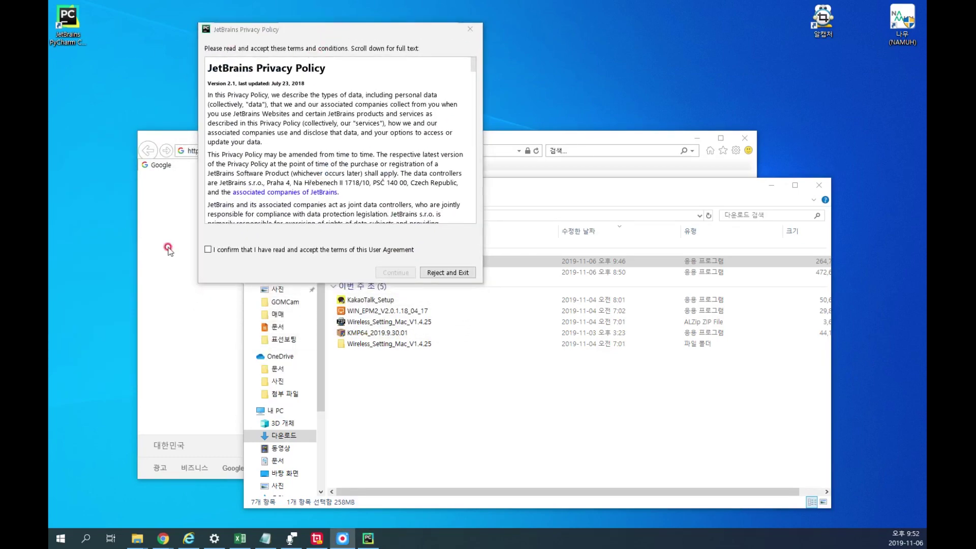
Accept the JetBrains Privacy Policy and agree to send usage statistics.
{"action": "left_click", "coordinate": [210, 249]}
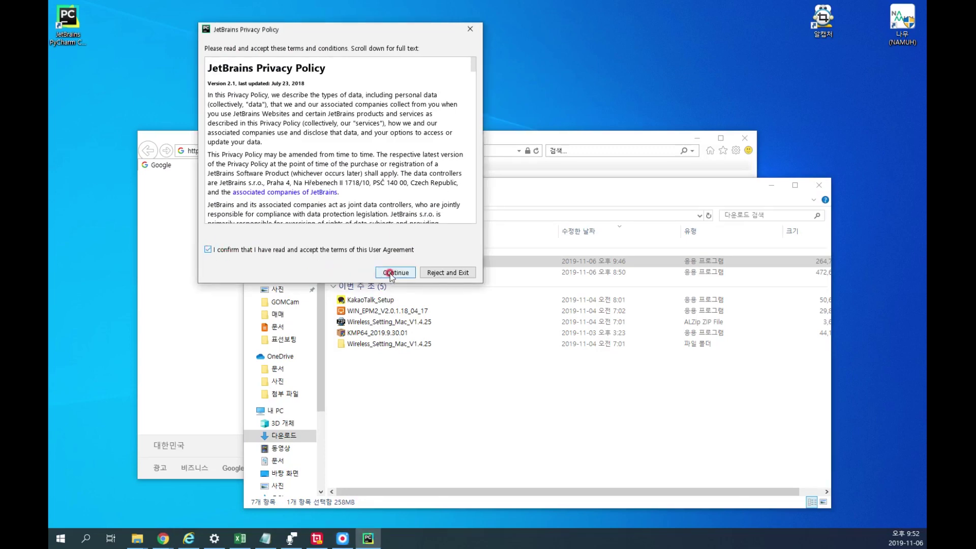
{"action": "left_click", "coordinate": [390, 274]}
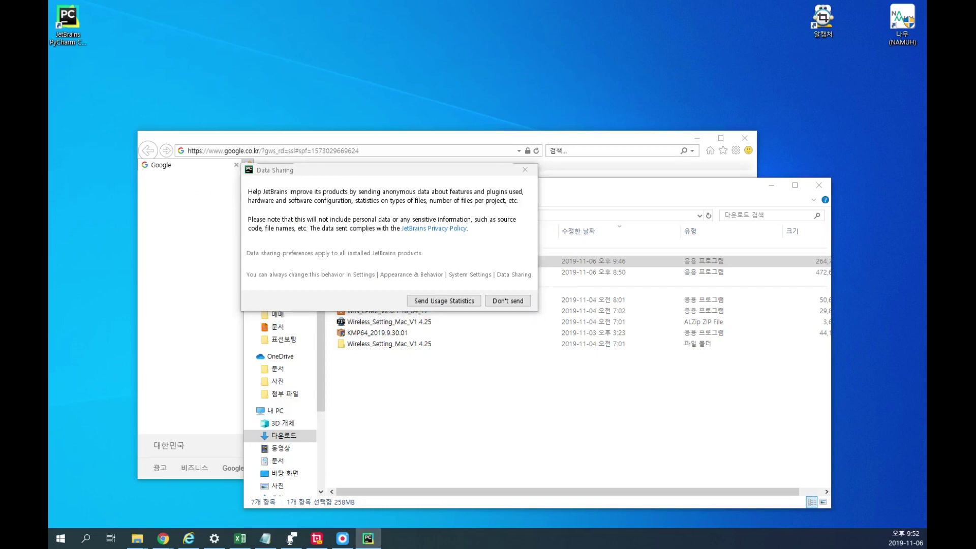
{"action": "left_click", "coordinate": [443, 302]}
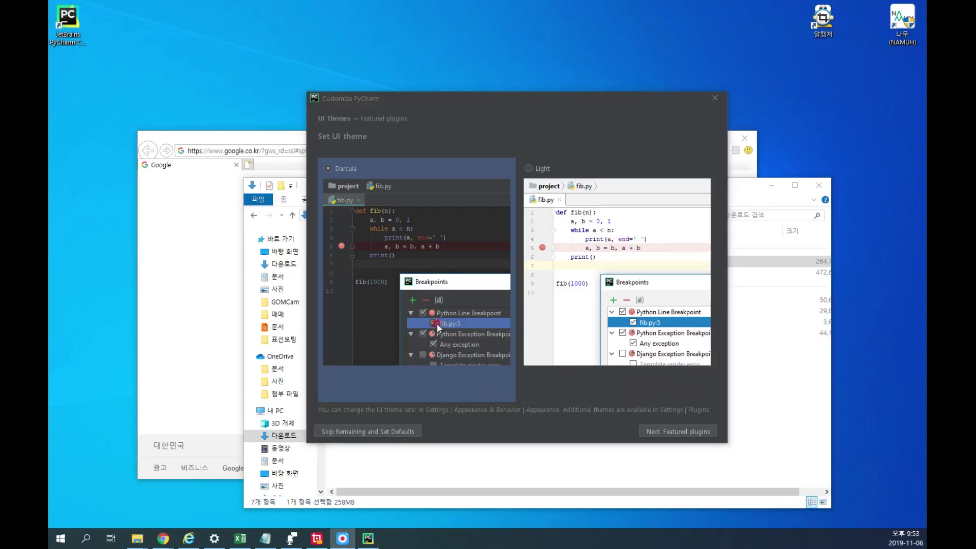
Set the UI theme to Light and start using PyCharm without installing any featured plugins.
{"action": "left_click", "coordinate": [563, 333]}
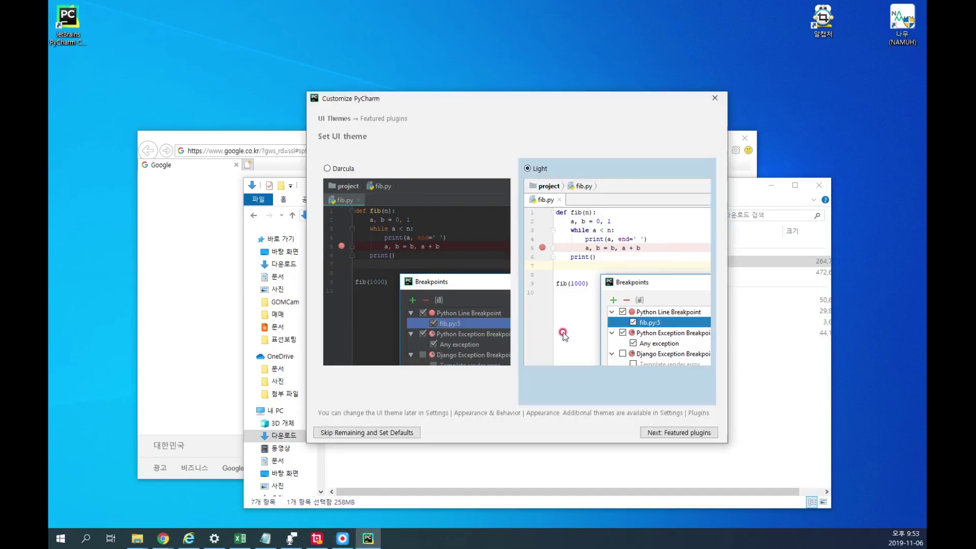
{"action": "left_click", "coordinate": [388, 348]}
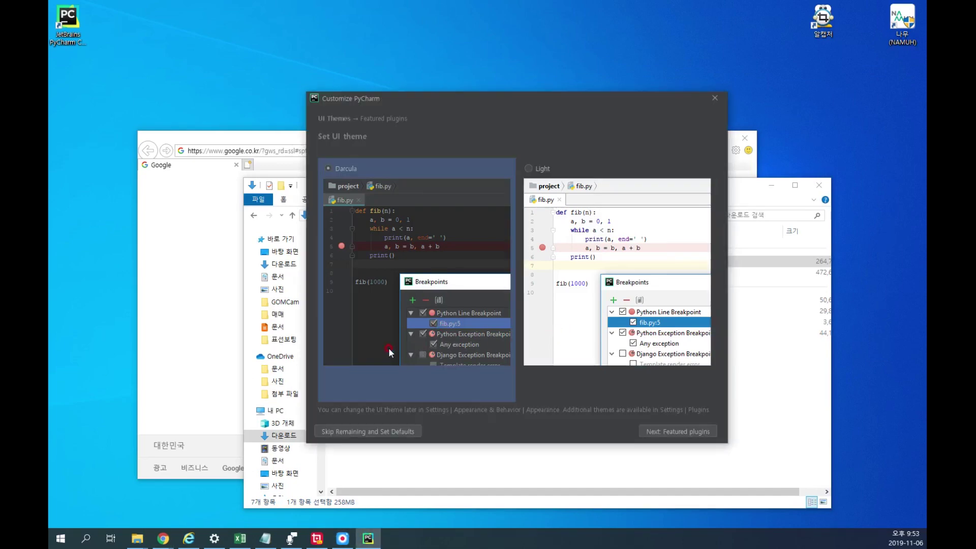
{"action": "left_click", "coordinate": [544, 333]}
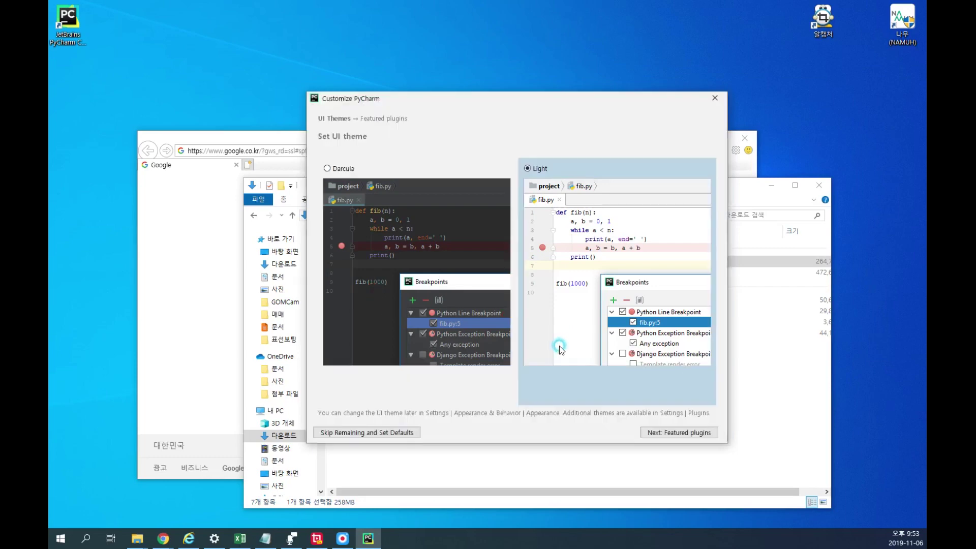
{"action": "left_click", "coordinate": [657, 433]}
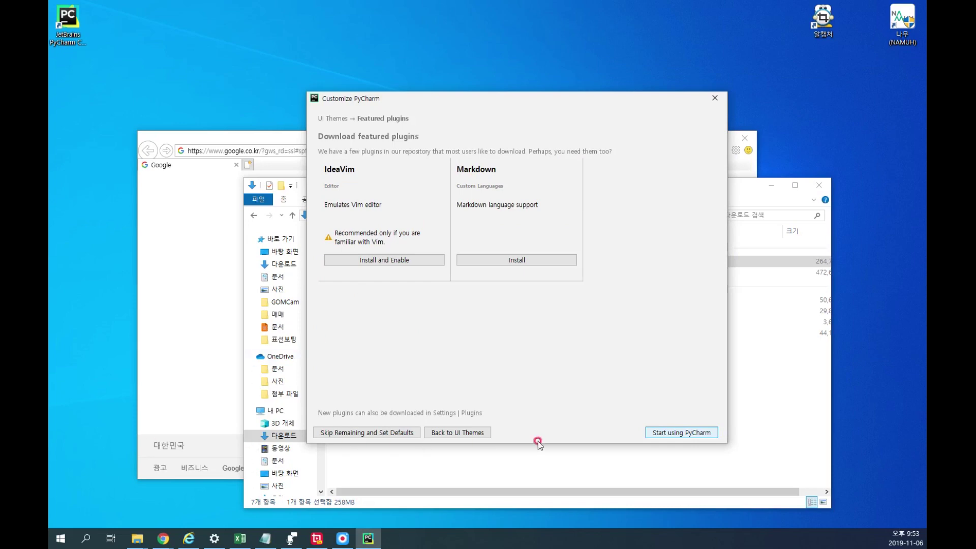
{"action": "left_click", "coordinate": [675, 433]}
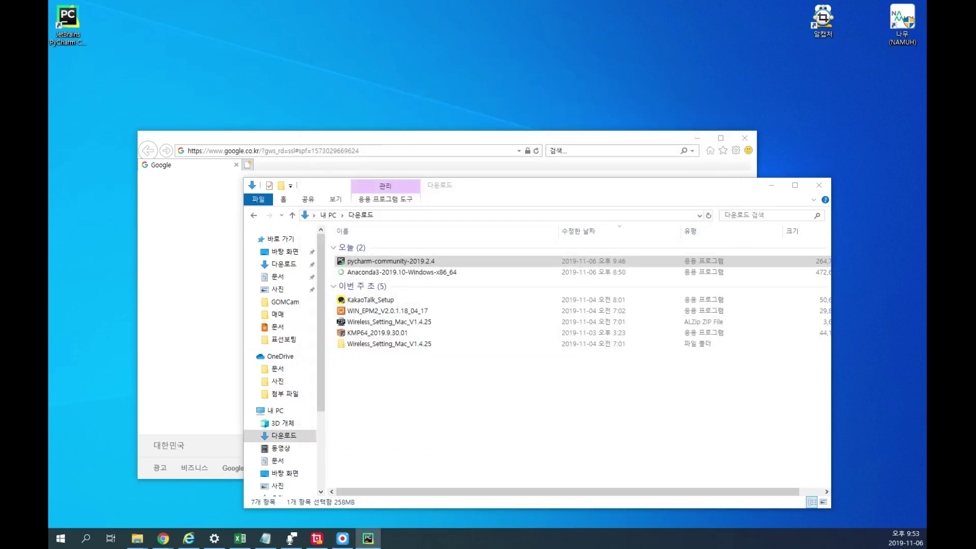
{"action": "left_click", "coordinate": [534, 261]}
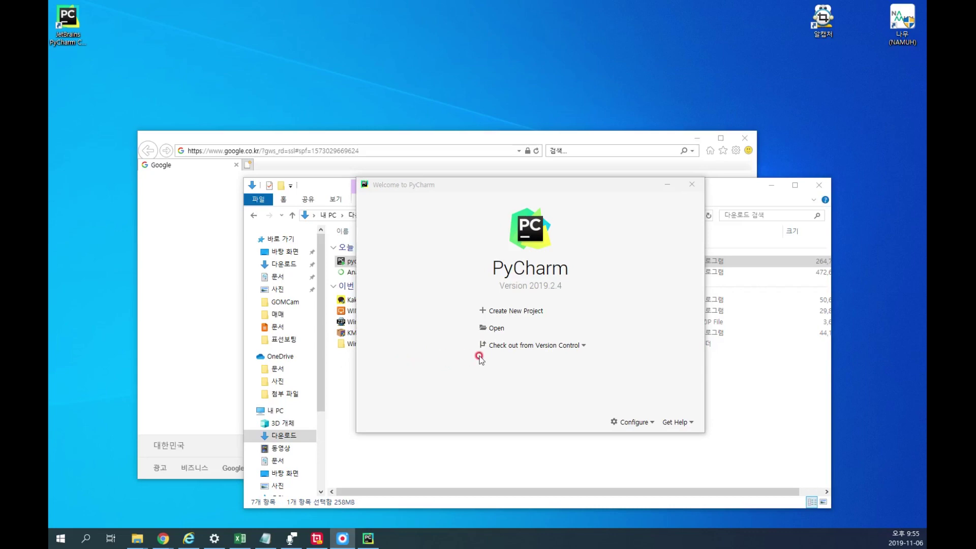
Begin a new project and name its folder week1 in the PycharmProjects location.
{"action": "left_click", "coordinate": [514, 311]}
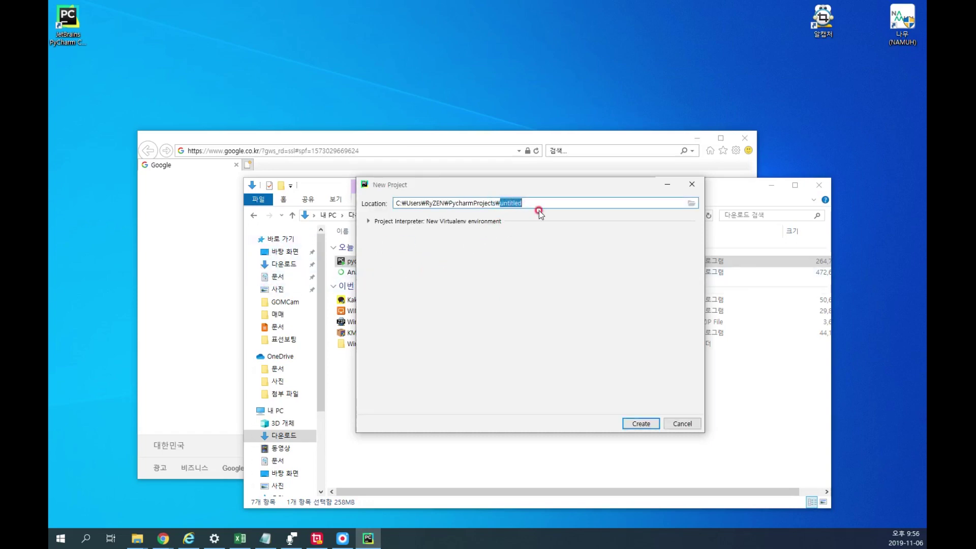
{"action": "type", "text": "1"}
{"action": "key", "text": "BackSpace"}
{"action": "key", "text": "BackSpace"}
{"action": "key", "text": "BackSpace"}
{"action": "key", "text": "BackSpace"}
{"action": "key", "text": "BackSpace"}
{"action": "type", "text": "week1"}
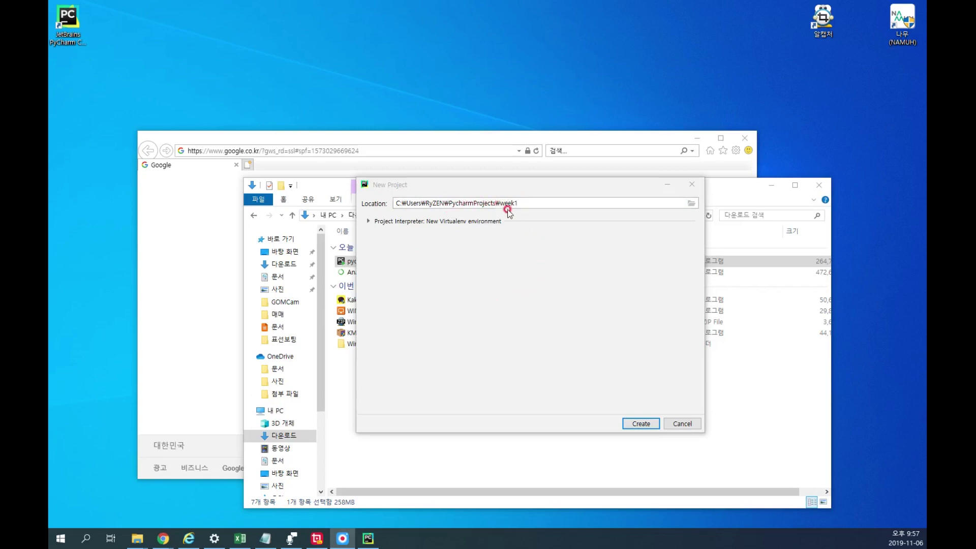
Set the project to use an existing interpreter and open the dialog for adding a Python interpreter.
{"action": "left_click", "coordinate": [369, 221]}
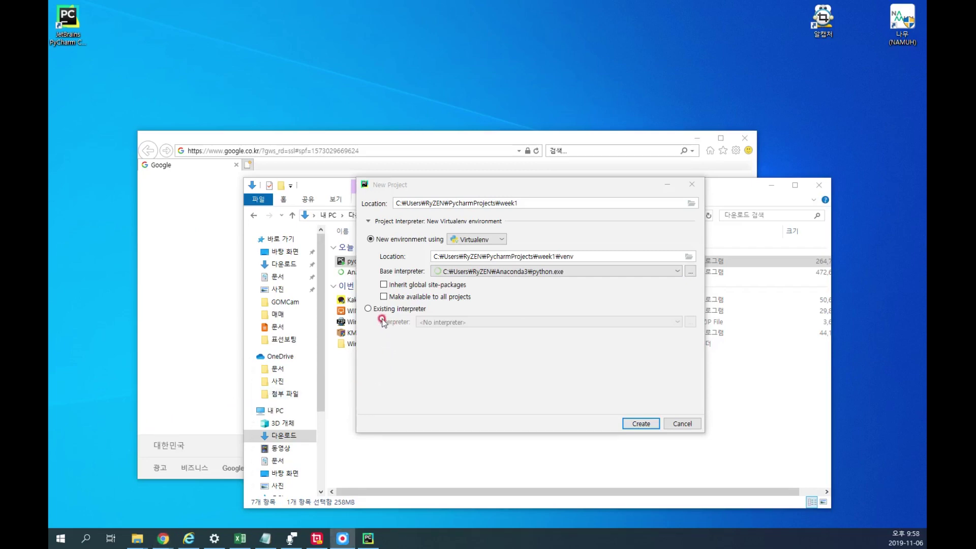
{"action": "left_click", "coordinate": [369, 308]}
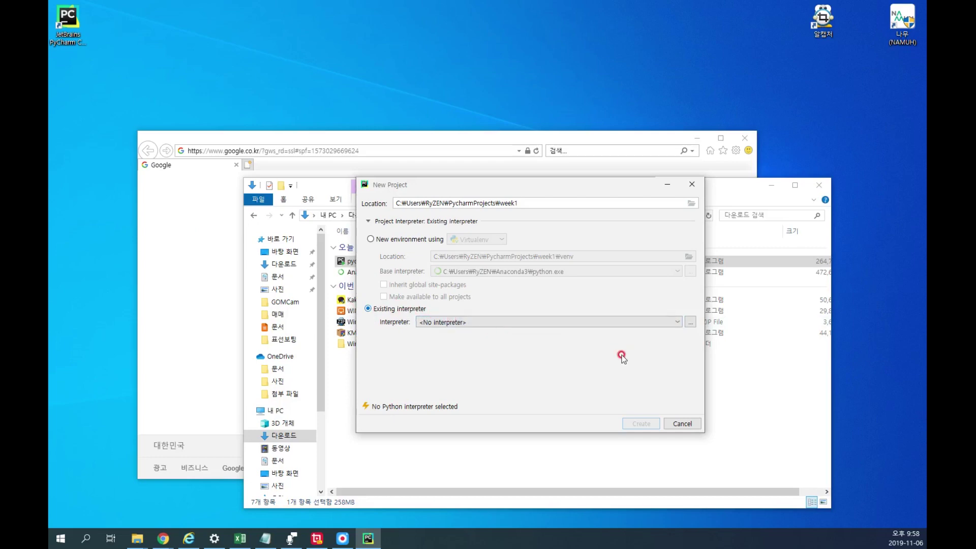
{"action": "left_click", "coordinate": [686, 324]}
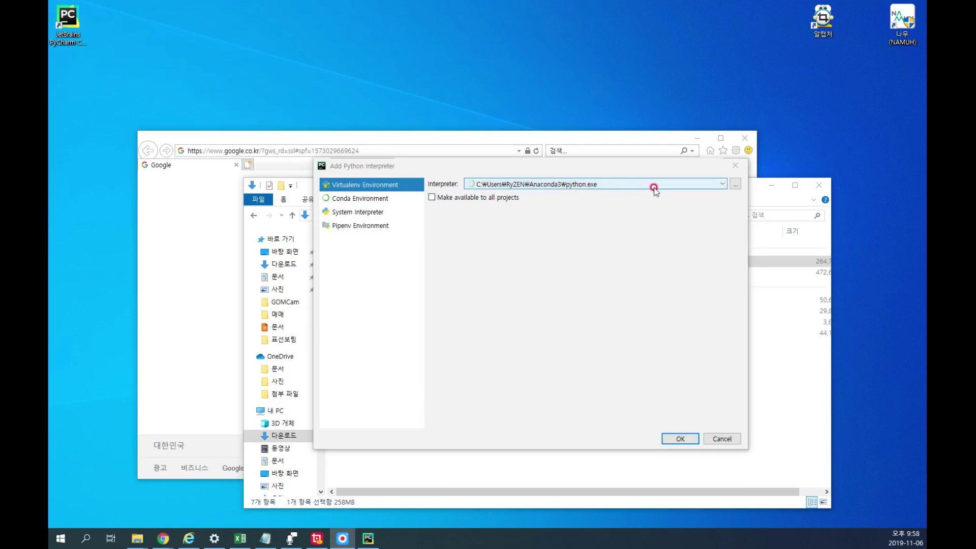
Browse for the interpreter file and open the envs folder of Anaconda3 inside the user's home folder on C:.
{"action": "left_click", "coordinate": [736, 184]}
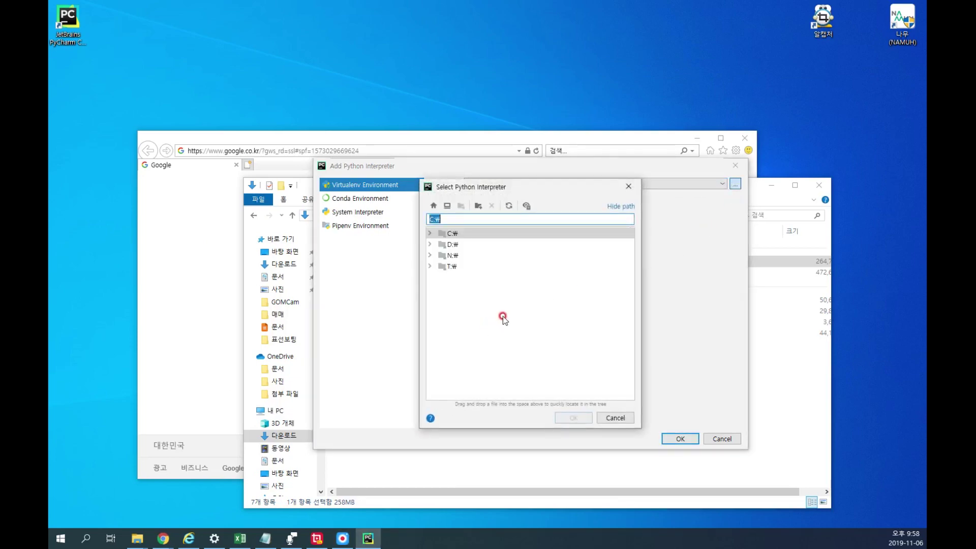
{"action": "double_click", "coordinate": [455, 234]}
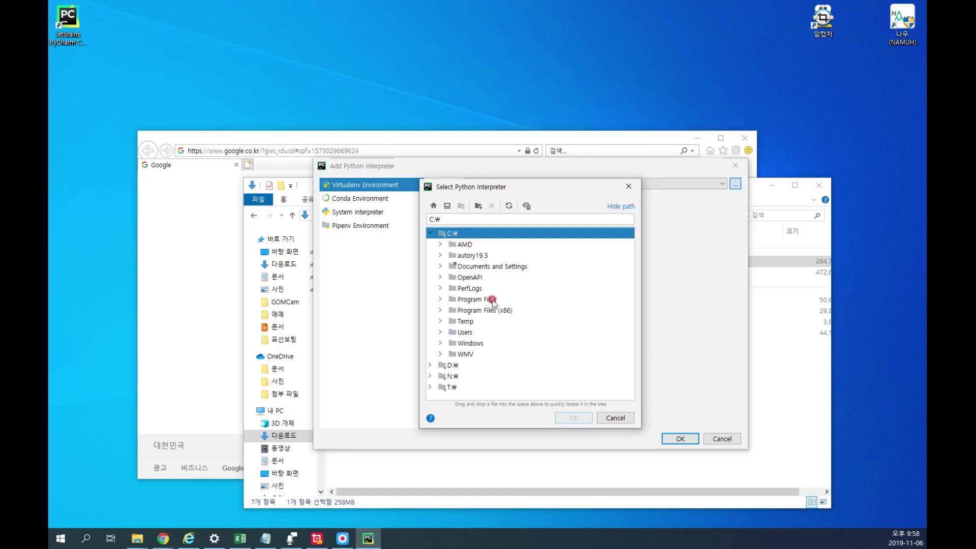
{"action": "double_click", "coordinate": [471, 332]}
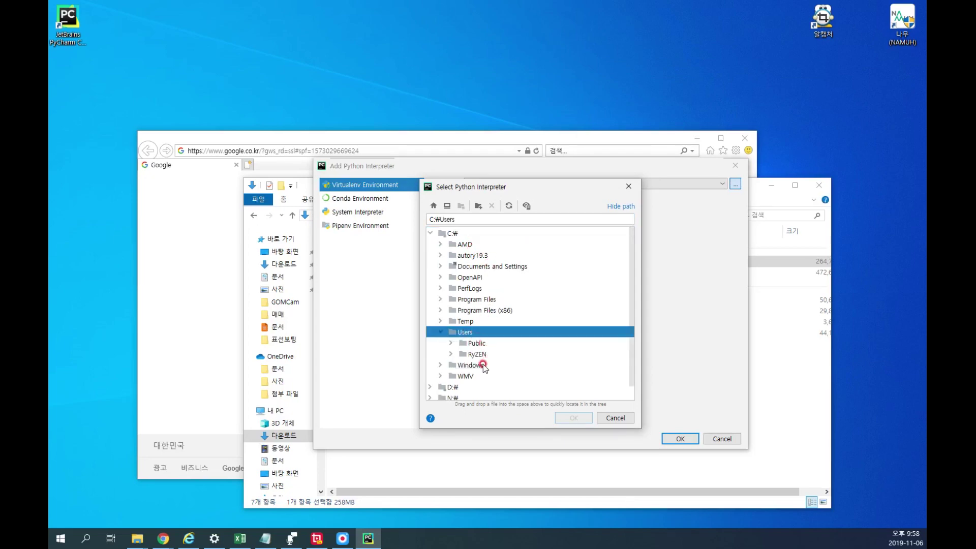
{"action": "double_click", "coordinate": [481, 355]}
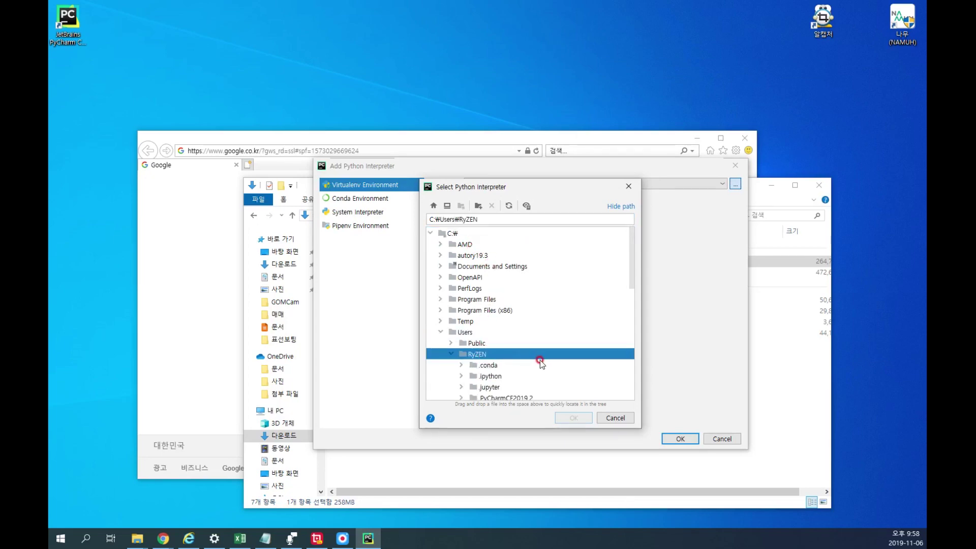
{"action": "scroll", "coordinate": [540, 360], "scroll_direction": "down", "scroll_amount": 4}
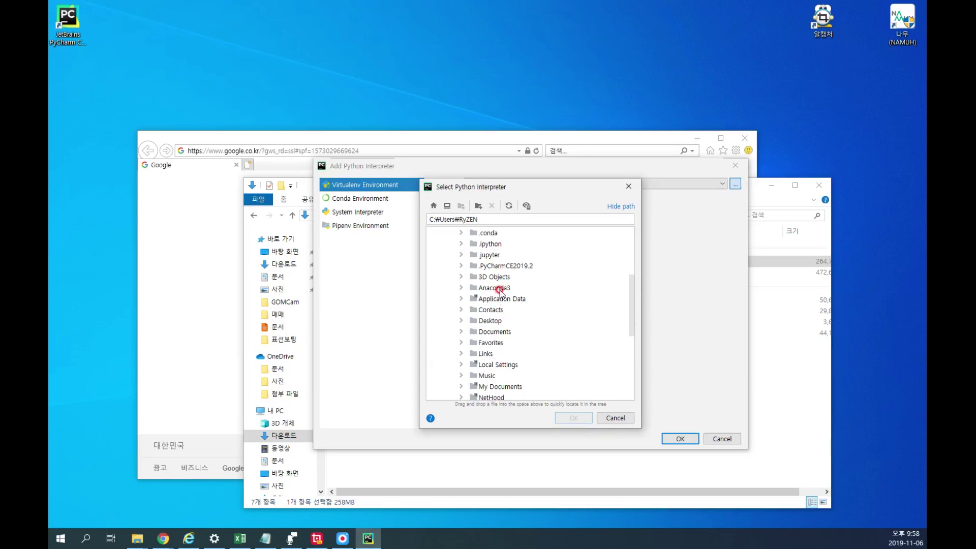
{"action": "double_click", "coordinate": [494, 288]}
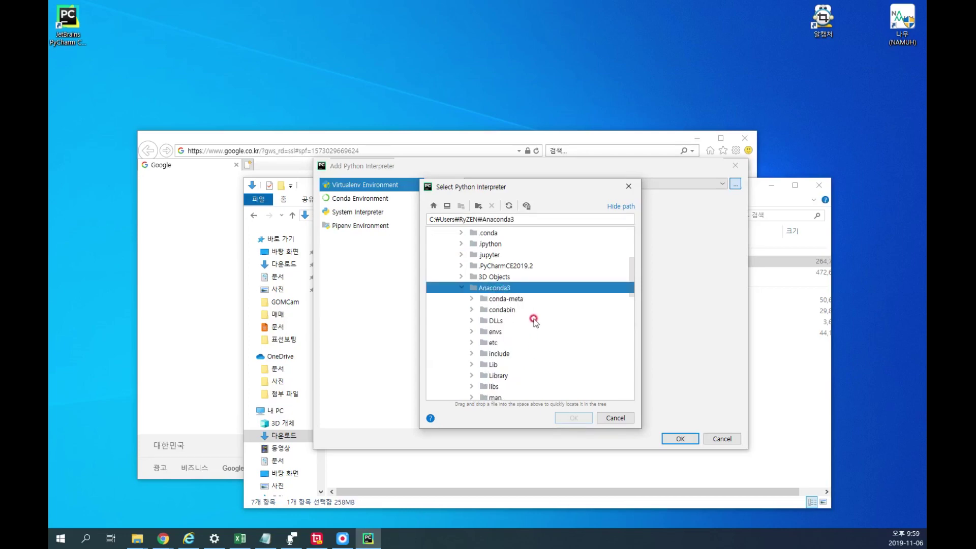
{"action": "double_click", "coordinate": [495, 331]}
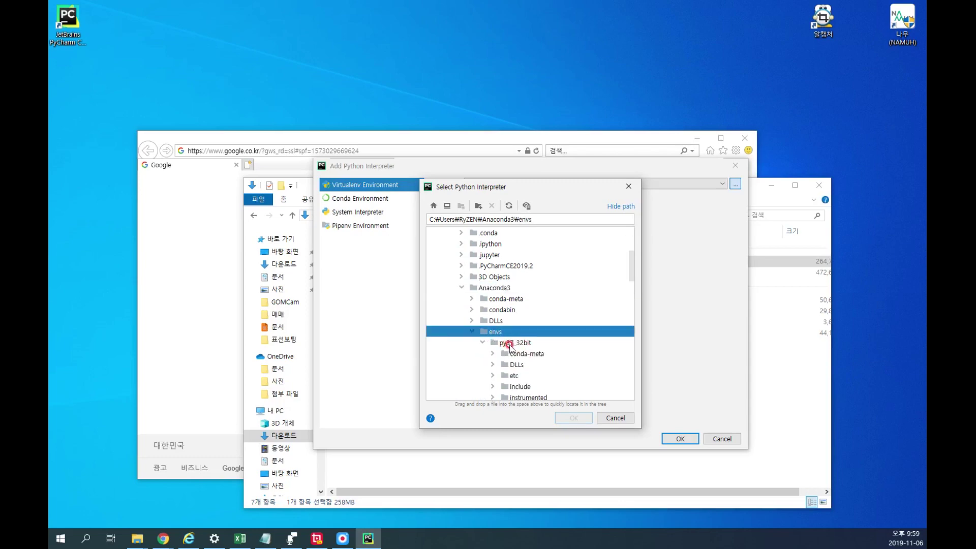
Choose python.exe from the py37_32bit environment folder and add it as the project's interpreter.
{"action": "double_click", "coordinate": [528, 345]}
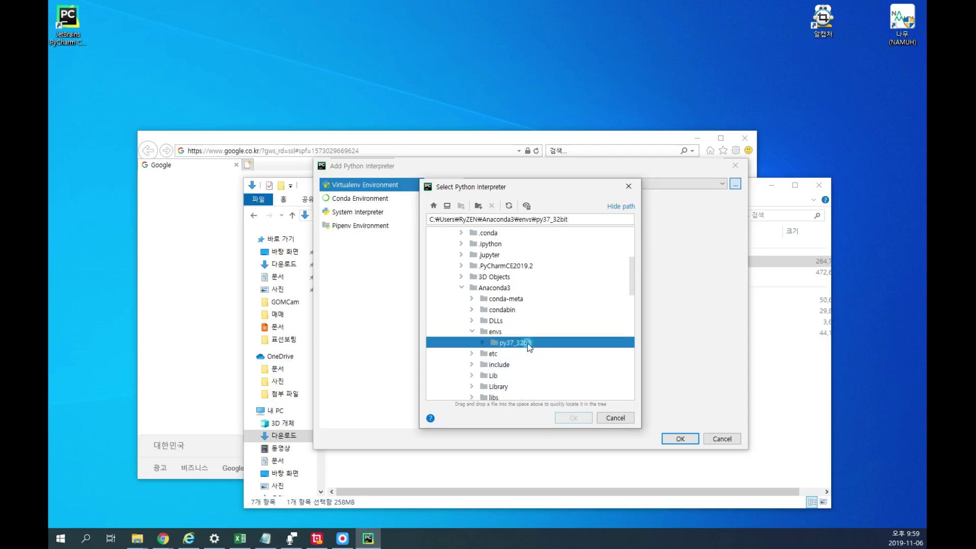
{"action": "scroll", "coordinate": [538, 348], "scroll_direction": "down", "scroll_amount": 3}
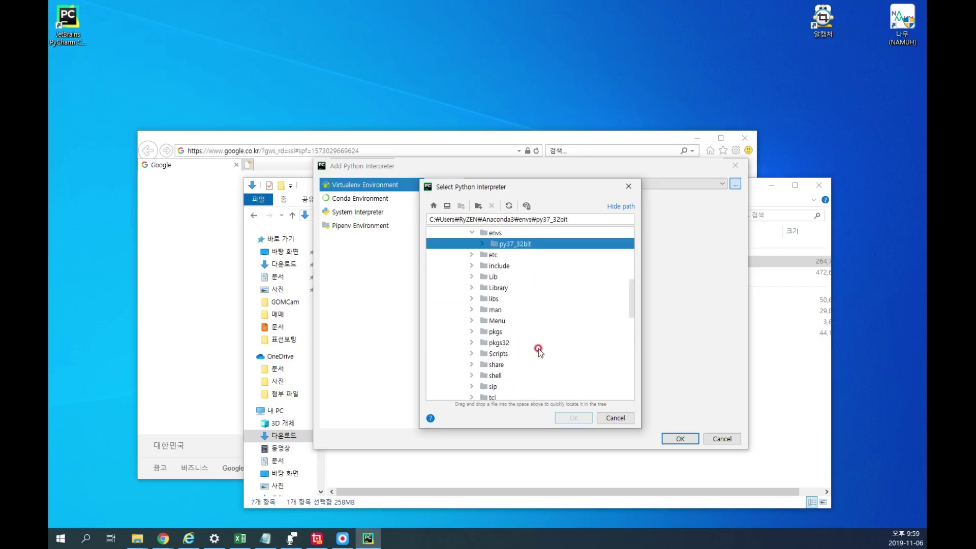
{"action": "left_click", "coordinate": [482, 244]}
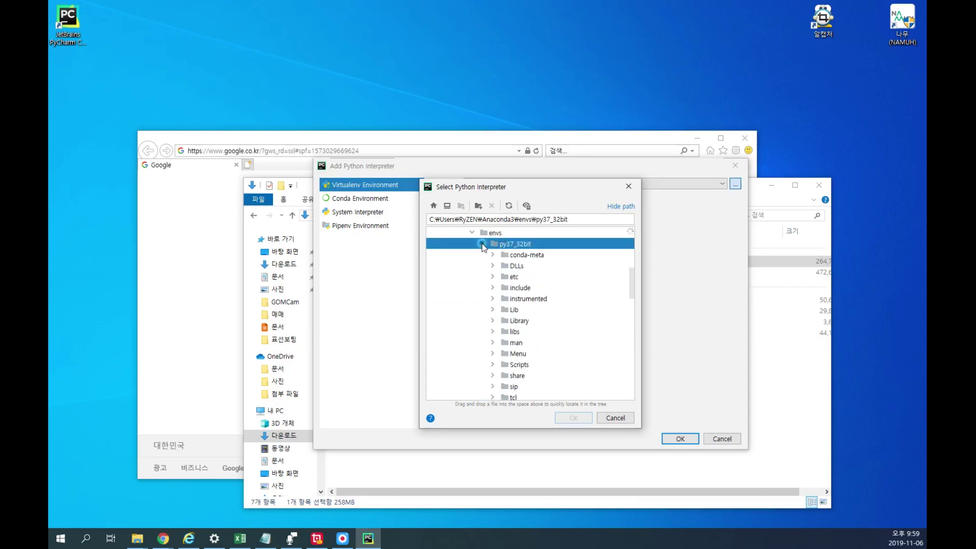
{"action": "scroll", "coordinate": [529, 288], "scroll_direction": "down", "scroll_amount": 3}
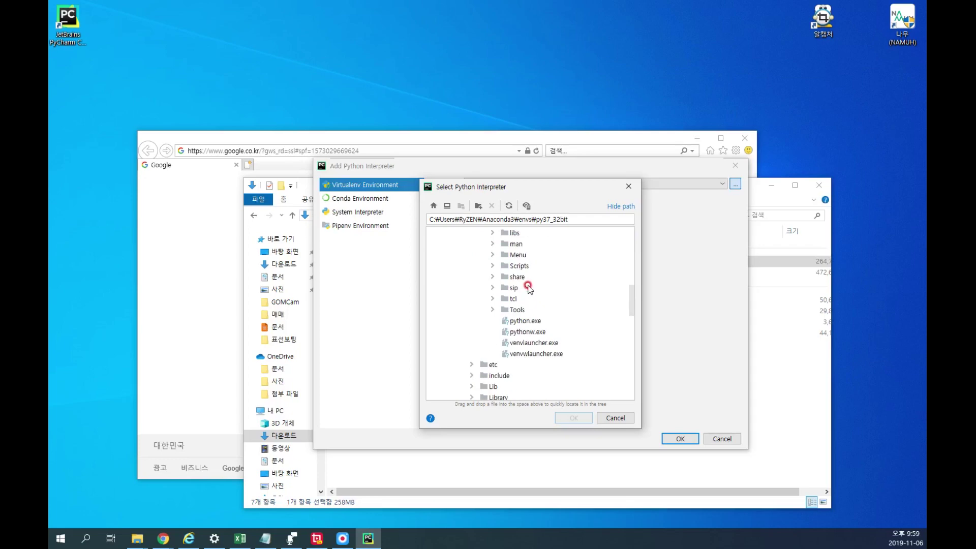
{"action": "left_click", "coordinate": [525, 322]}
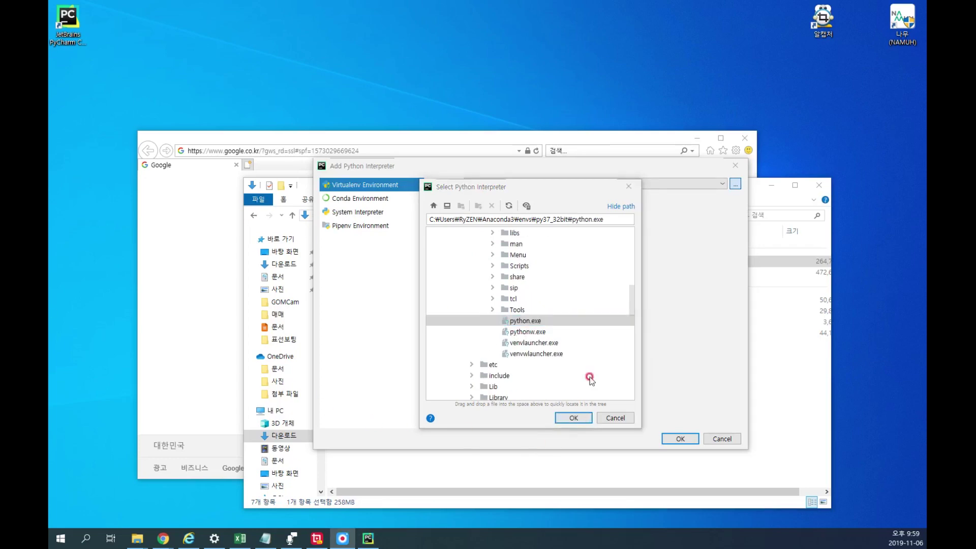
{"action": "left_click", "coordinate": [572, 418]}
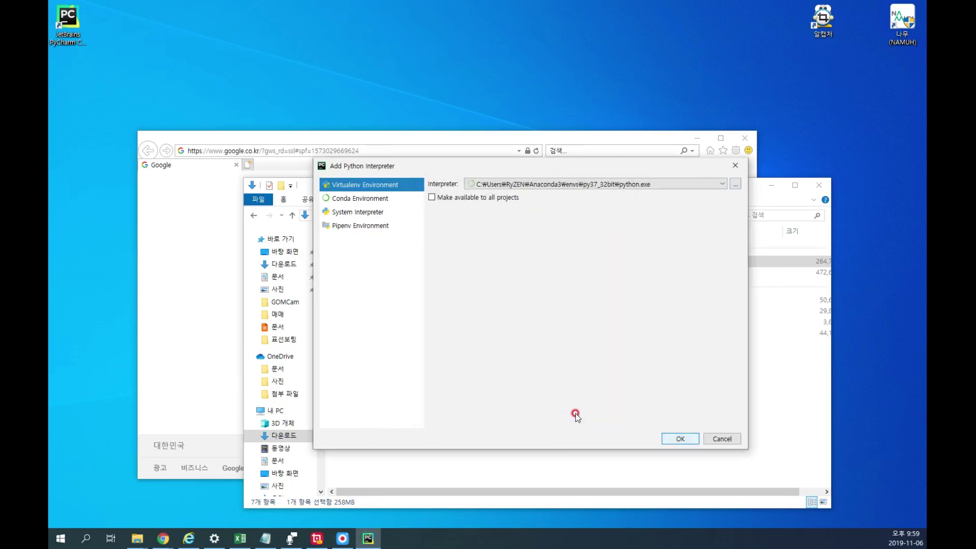
{"action": "left_click", "coordinate": [684, 439]}
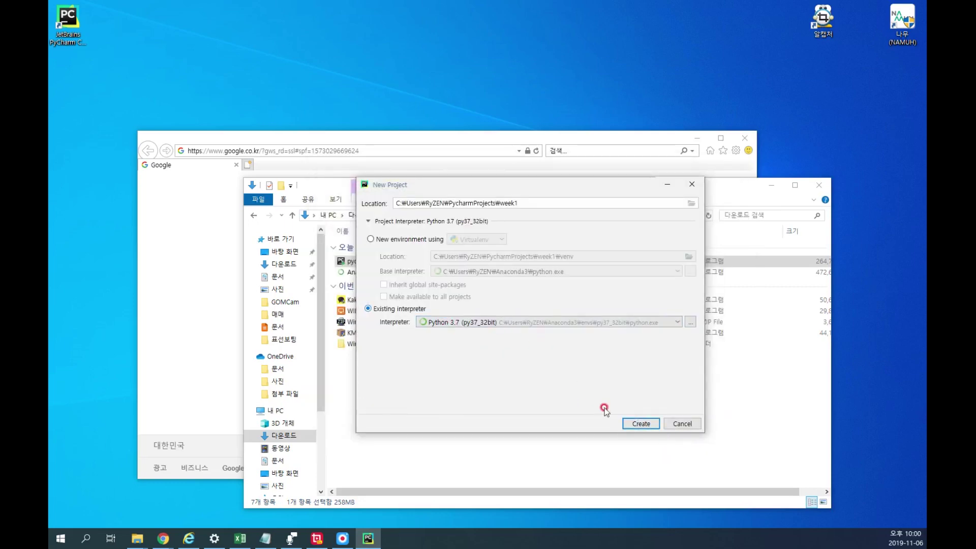
Create the week1 project and close the Tip of the Day.
{"action": "left_click", "coordinate": [640, 423]}
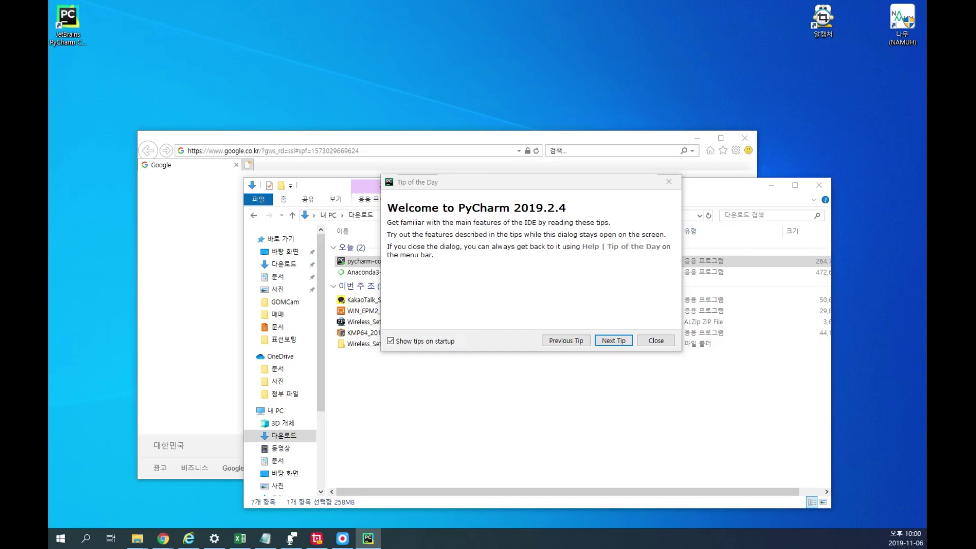
{"action": "left_click", "coordinate": [393, 345]}
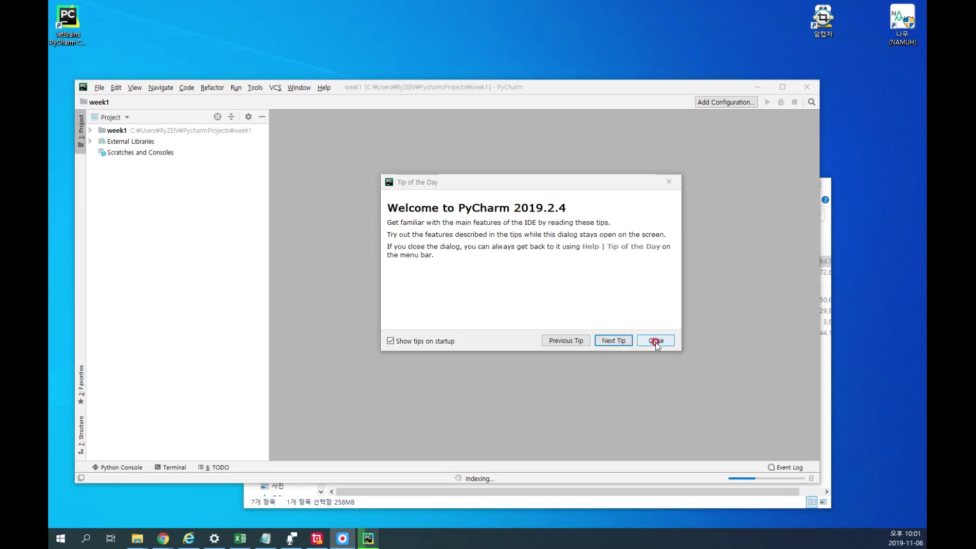
{"action": "left_click", "coordinate": [649, 343]}
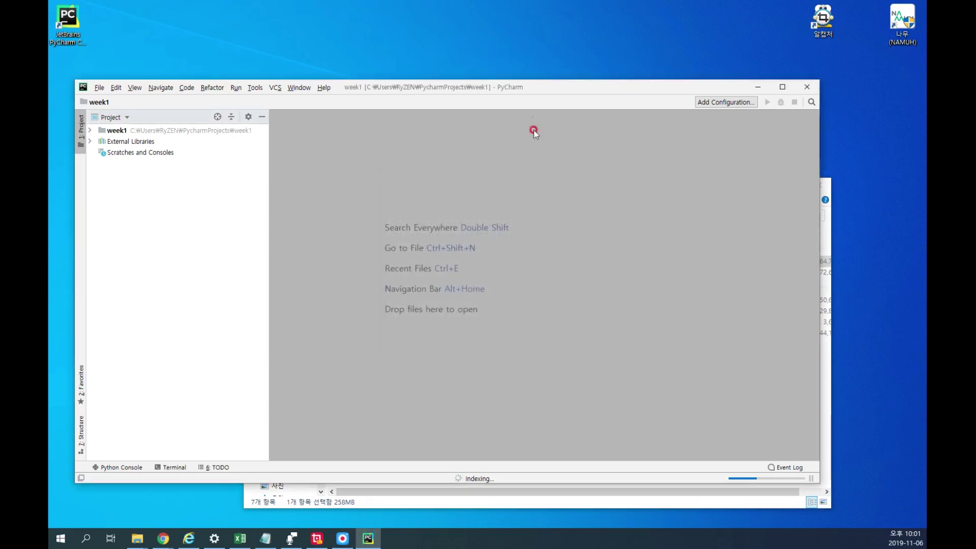
{"action": "key", "text": "super+Down"}
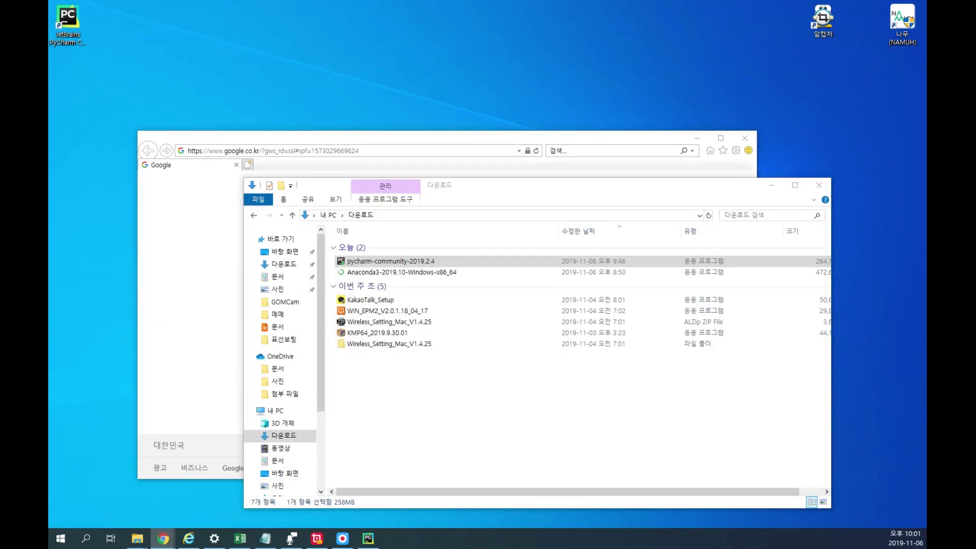
{"action": "key", "text": "super+Up"}
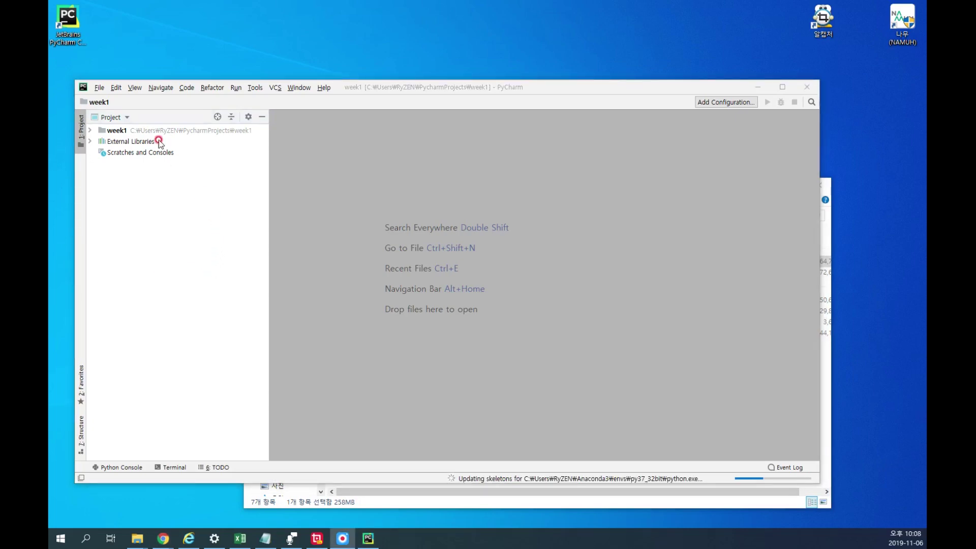
Create a new Python package named basic_min in the week1 project folder.
{"action": "left_click", "coordinate": [111, 131]}
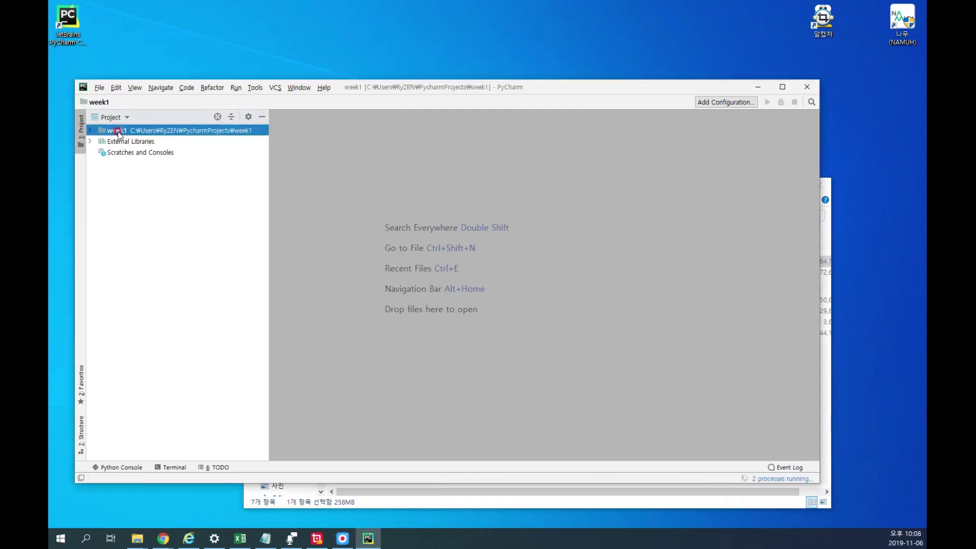
{"action": "right_click", "coordinate": [133, 133]}
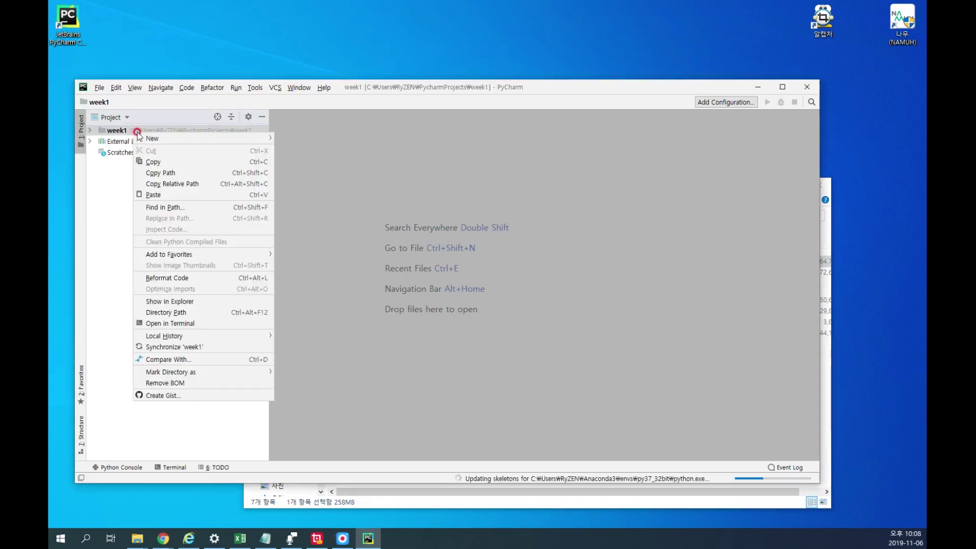
{"action": "mouse_move", "coordinate": [152, 140]}
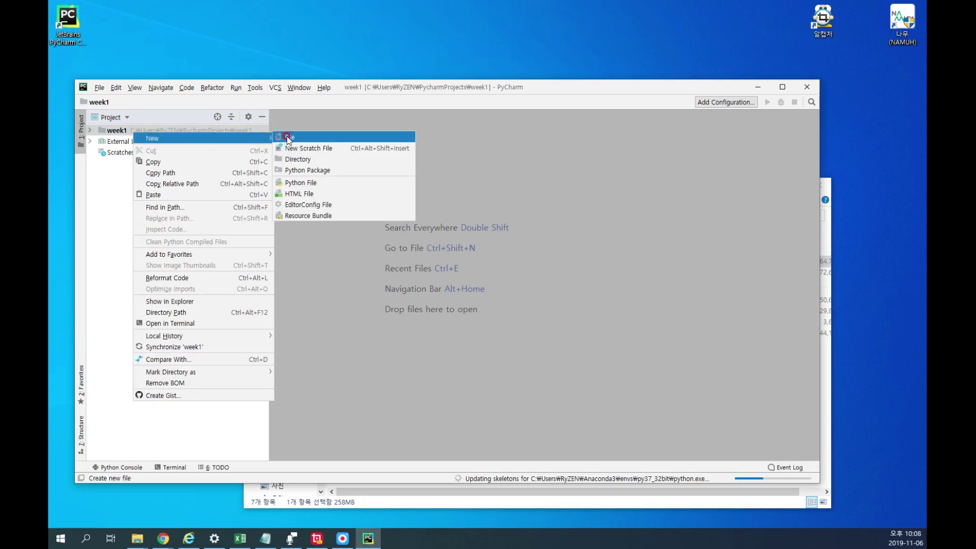
{"action": "left_click", "coordinate": [313, 172]}
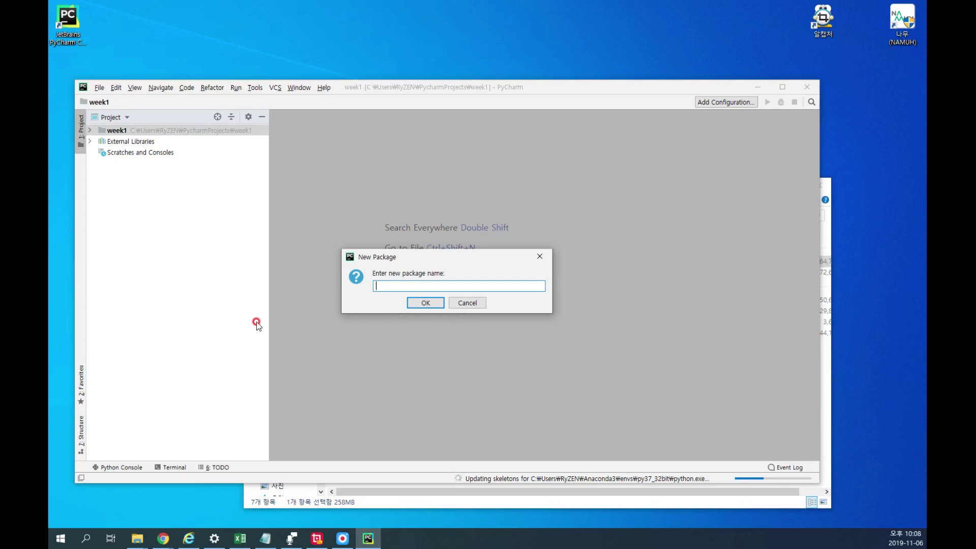
{"action": "type", "text": "basic_min"}
{"action": "left_click", "coordinate": [431, 306]}
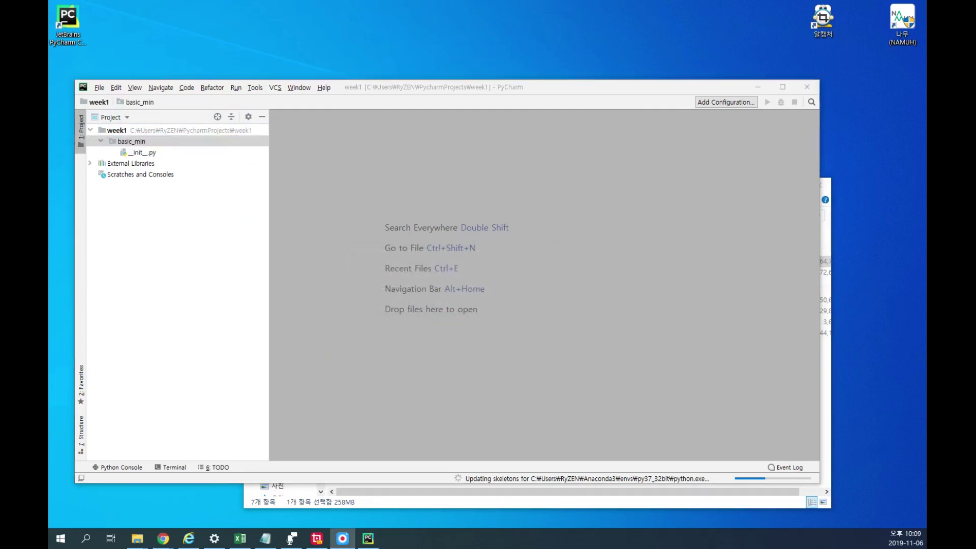
Open the __init__.py file of the basic_min package in the editor.
{"action": "left_click", "coordinate": [145, 154]}
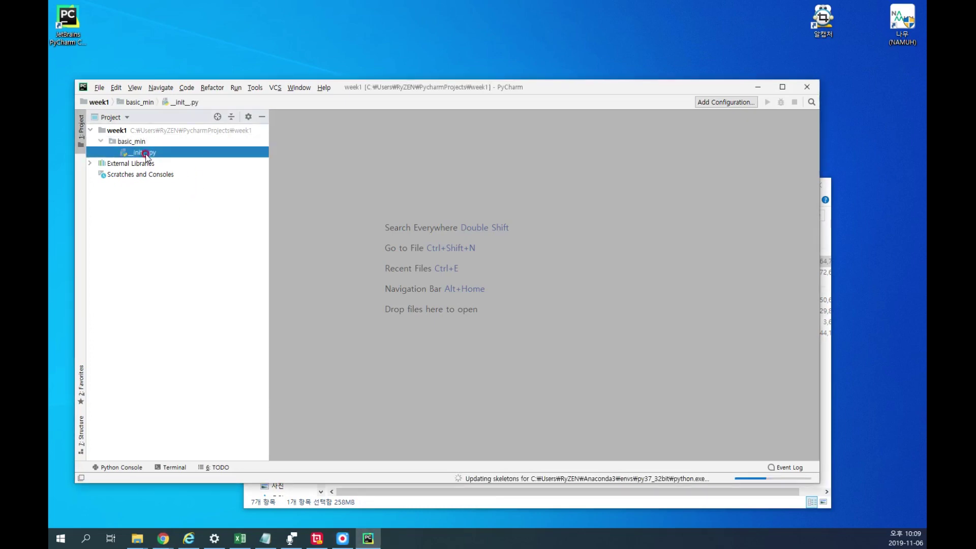
{"action": "left_click", "coordinate": [128, 143]}
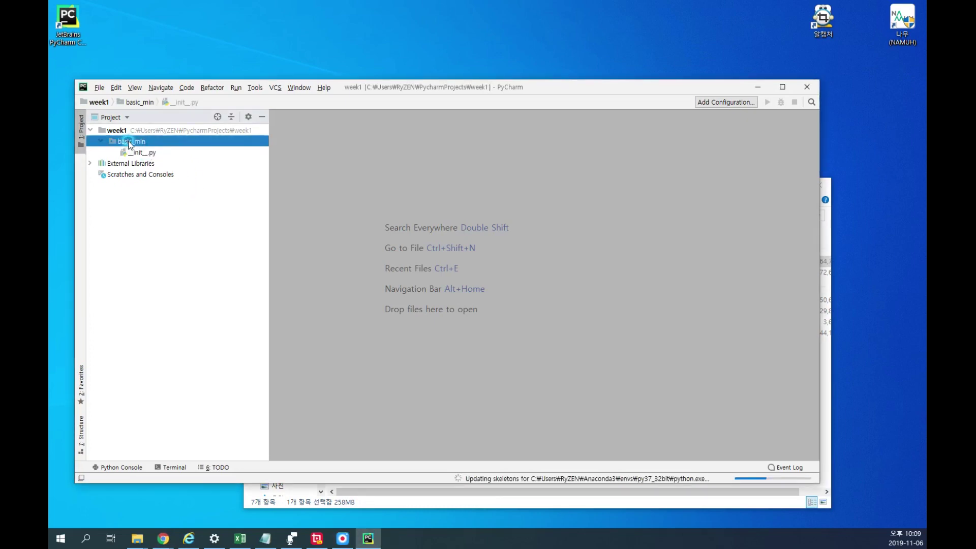
{"action": "left_click", "coordinate": [141, 153]}
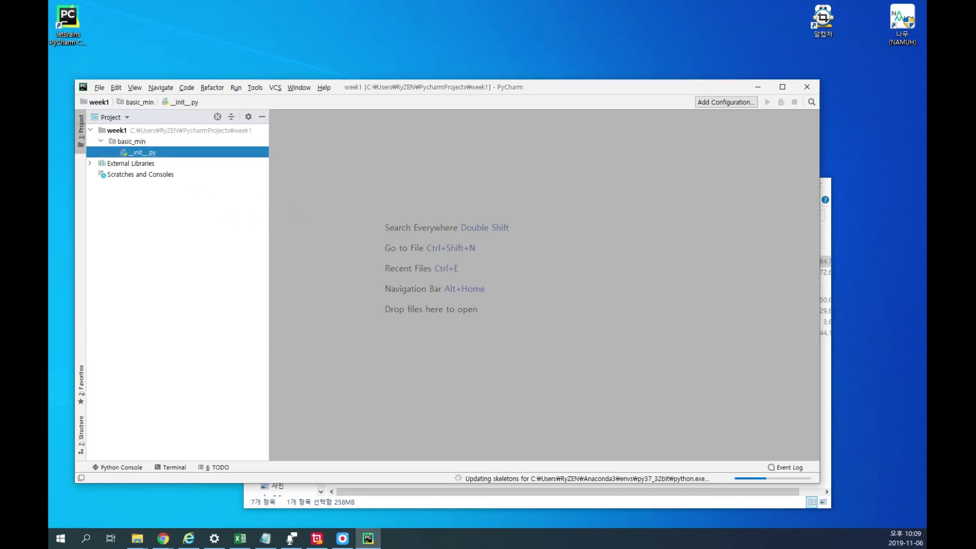
{"action": "key", "text": "Return"}
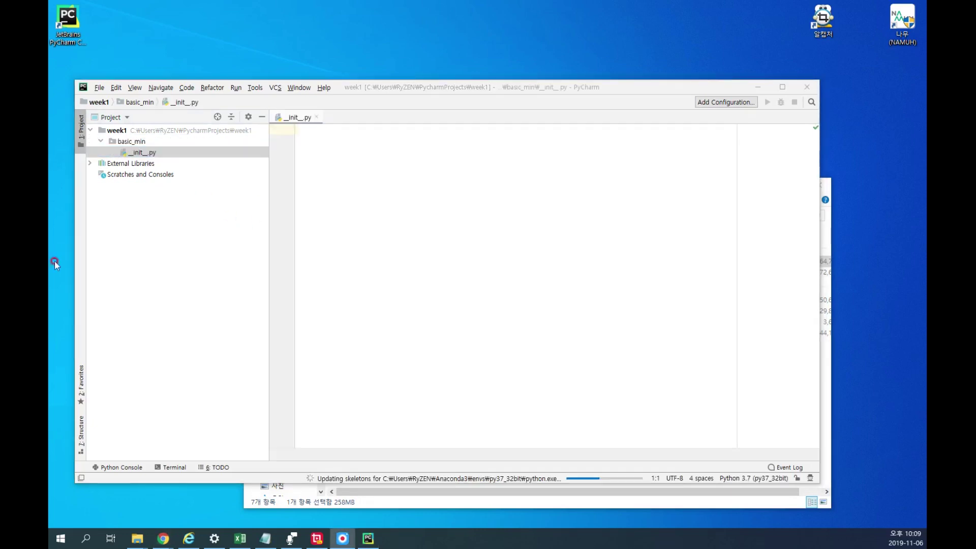
{"action": "left_click", "coordinate": [185, 149]}
{"action": "double_click", "coordinate": [199, 152]}
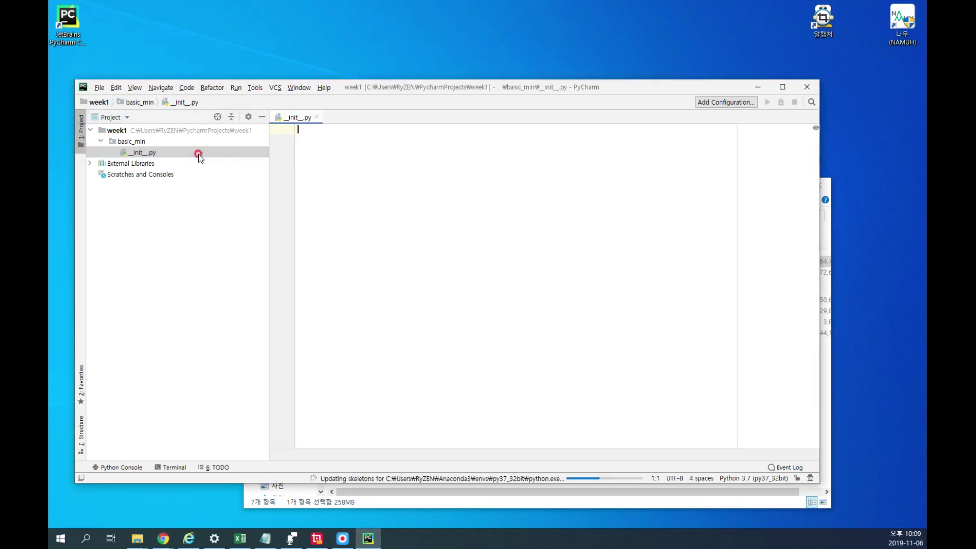
{"action": "left_click", "coordinate": [280, 151]}
Write the statement print ("안녕") on the first line of __init__.py.
{"action": "left_click", "coordinate": [300, 131]}
{"action": "type", "text": "pi"}
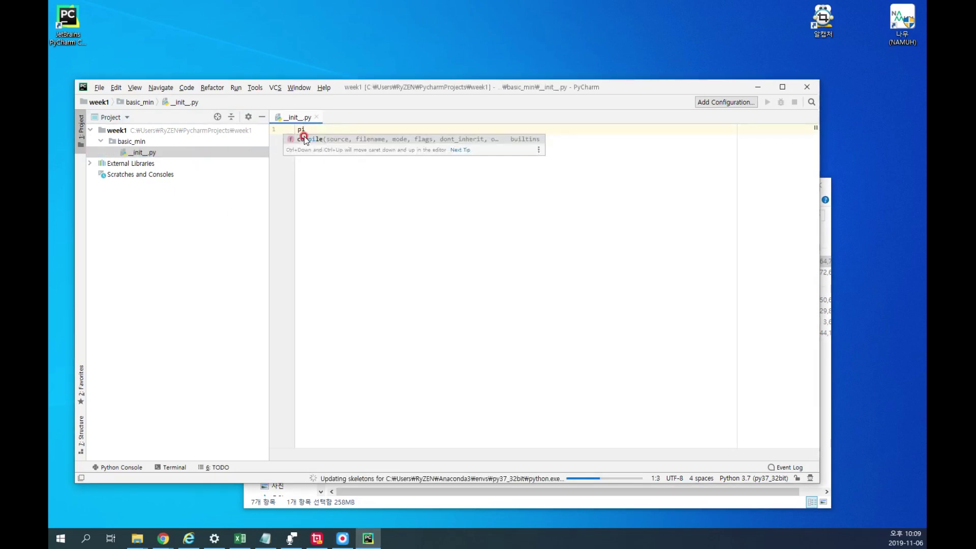
{"action": "key", "text": "BackSpace"}
{"action": "type", "text": "r"}
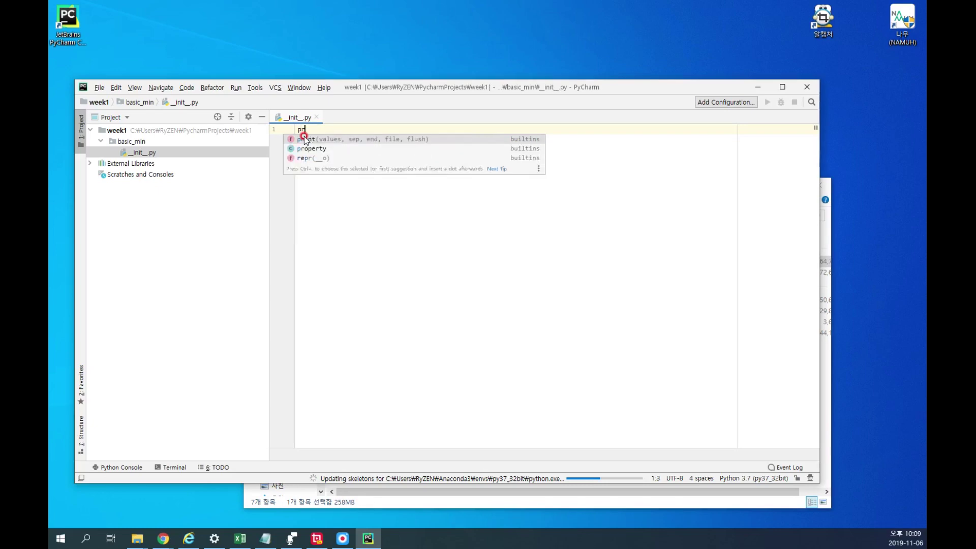
{"action": "type", "text": "int"}
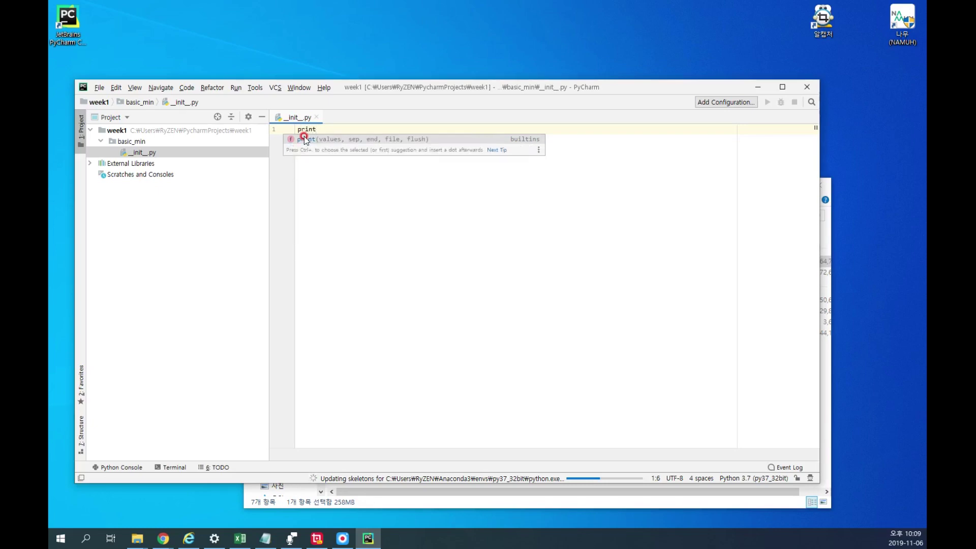
{"action": "type", "text": " ("}
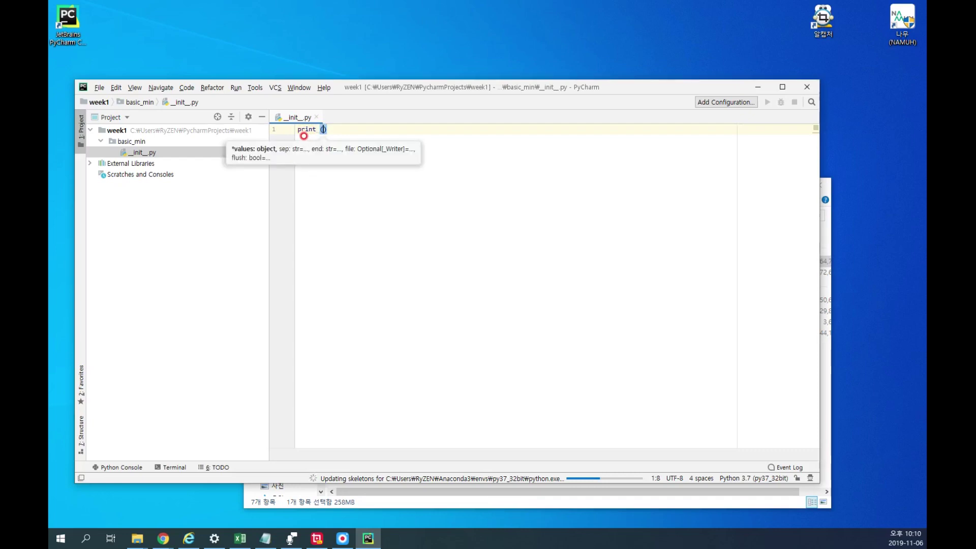
{"action": "type", "text": "\""}
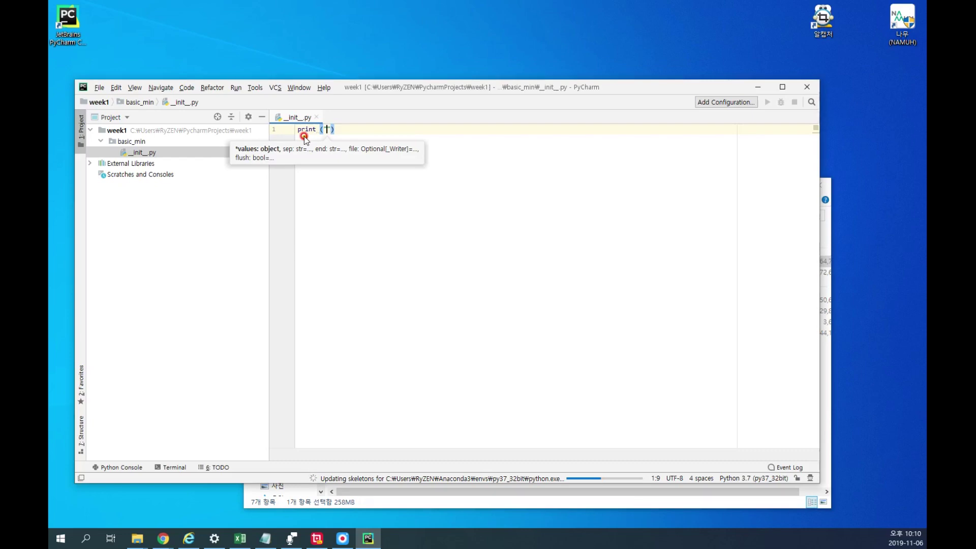
{"action": "type", "text": "안녕"}
{"action": "key", "text": "Escape"}
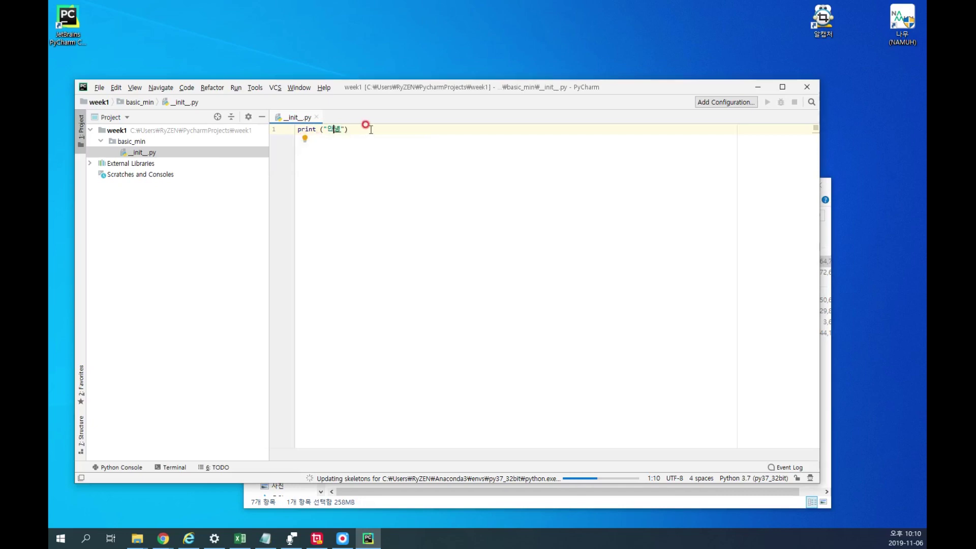
Run __init__.py and select the printed greeting in the run output.
{"action": "left_click", "coordinate": [370, 129]}
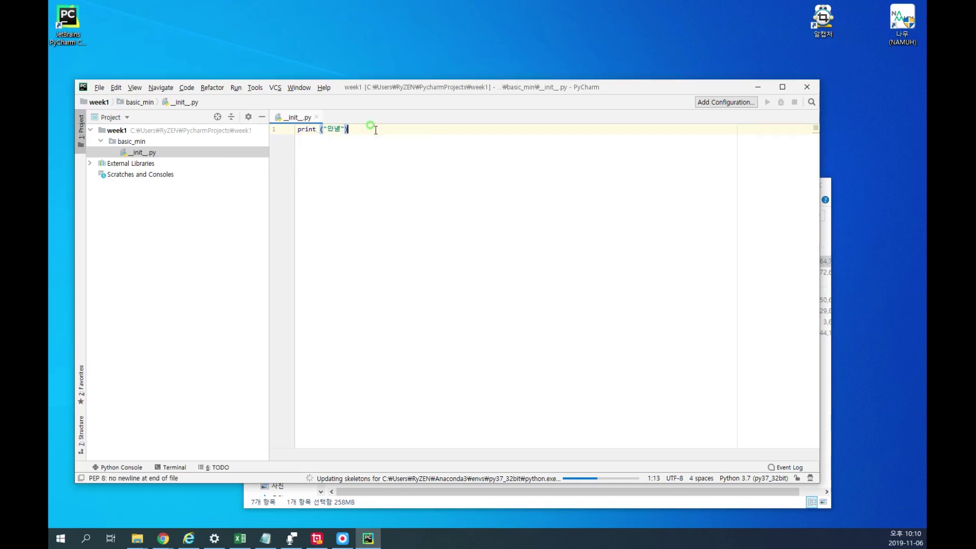
{"action": "right_click", "coordinate": [350, 131]}
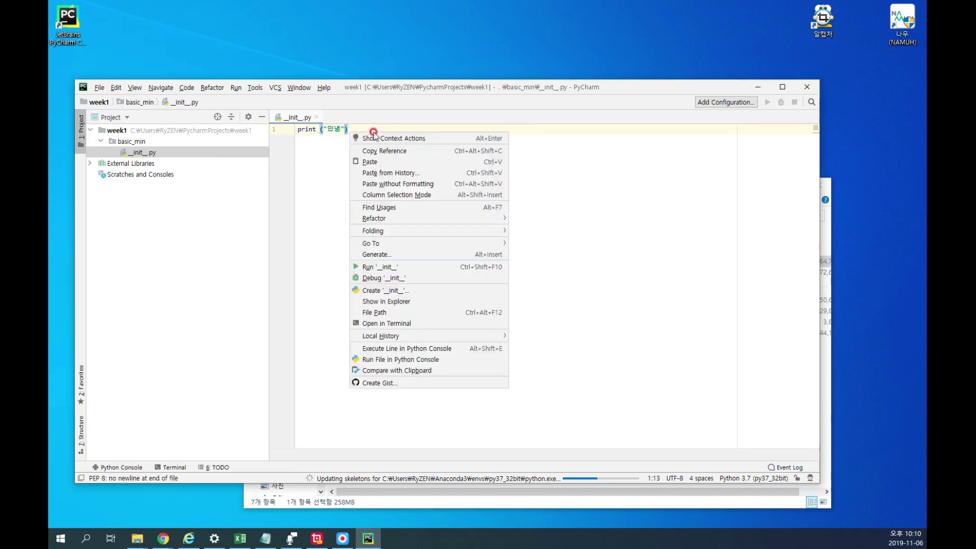
{"action": "left_click", "coordinate": [386, 269]}
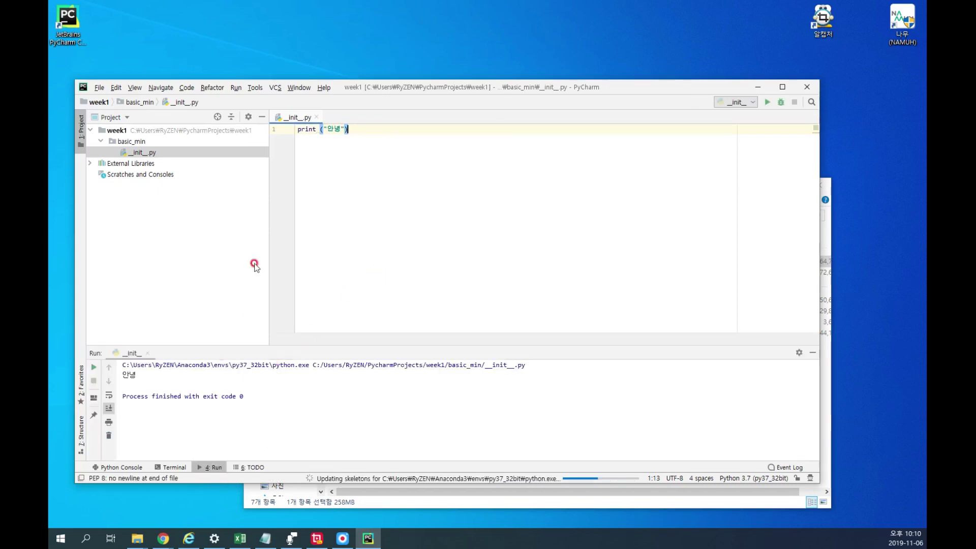
{"action": "left_click", "coordinate": [129, 373]}
{"action": "double_click", "coordinate": [129, 373]}
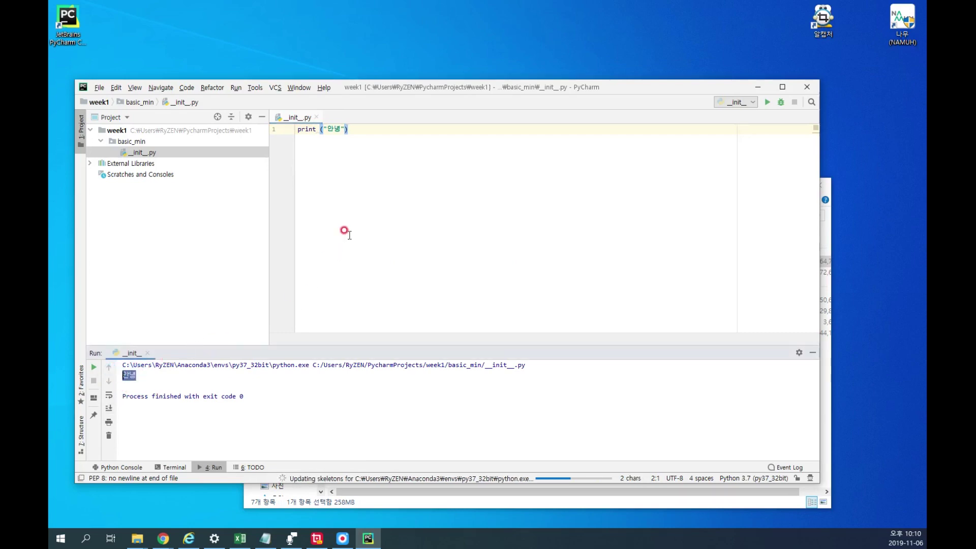